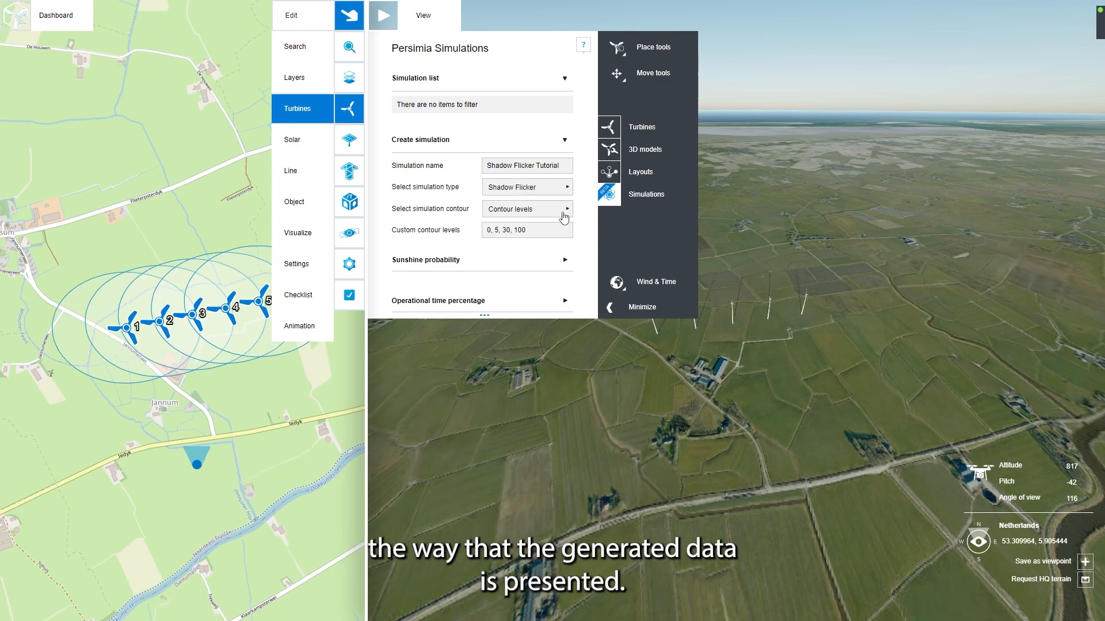
Step: Set the simulation contour option of the Shadow Flicker simulation to Number of contours
left_click(561, 213)
left_click(550, 226)
left_click(549, 228)
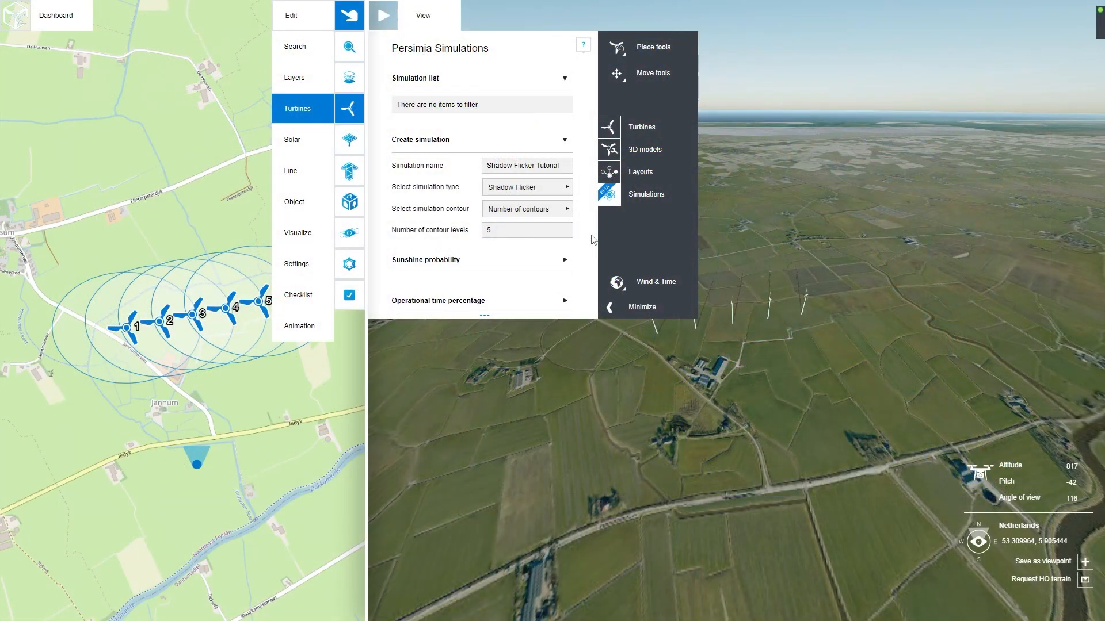
Step: Set the monthly sunshine probability from January to December to 20, 25, 30, 40, 45, 40, 40, 42, 38, 25, 20 and 19
scroll(593, 239, "down", 1)
left_click(565, 204)
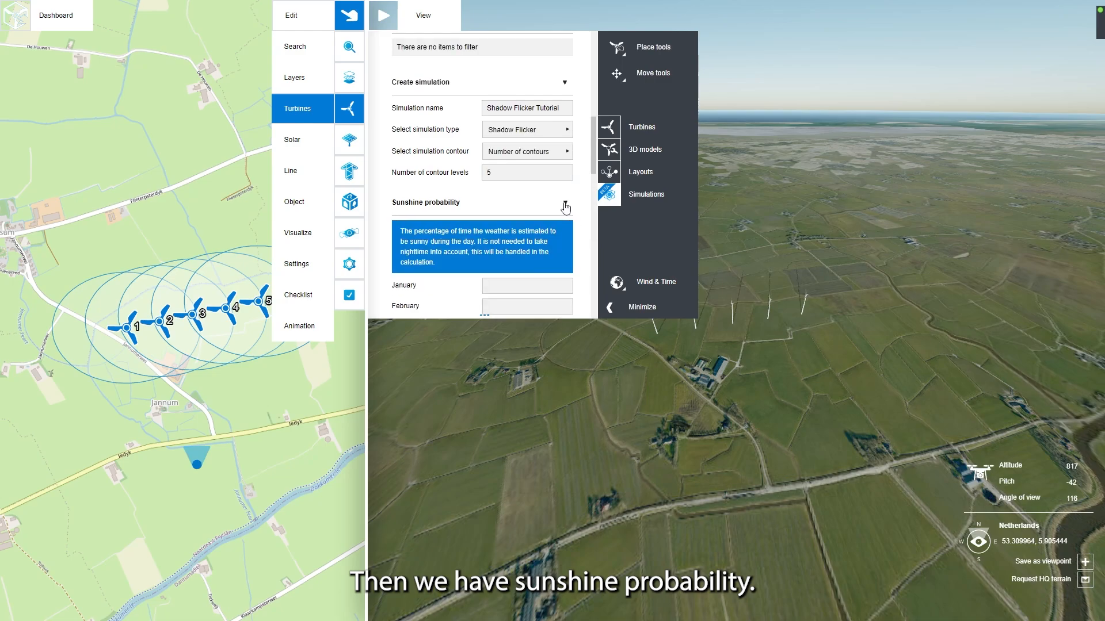
scroll(593, 225, "down", 4)
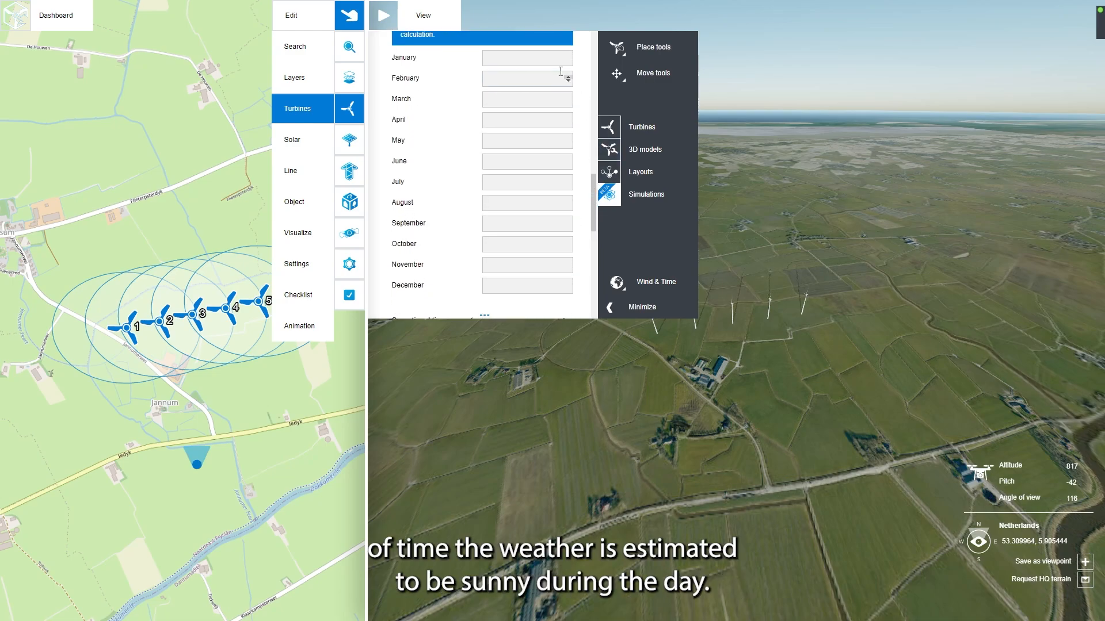
left_click(539, 59)
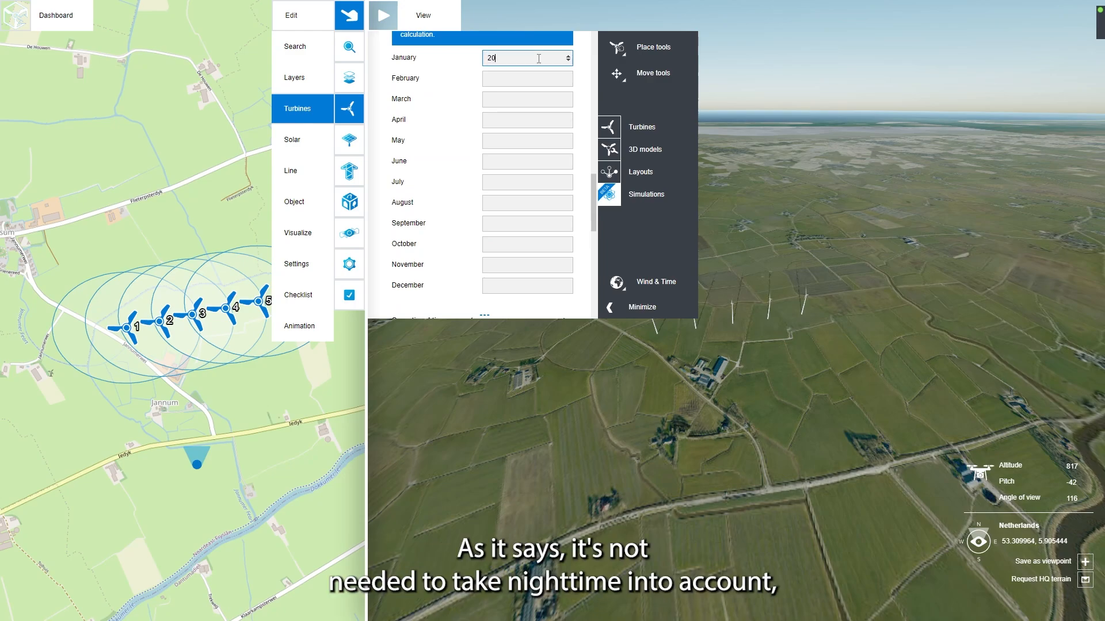
key("Tab")
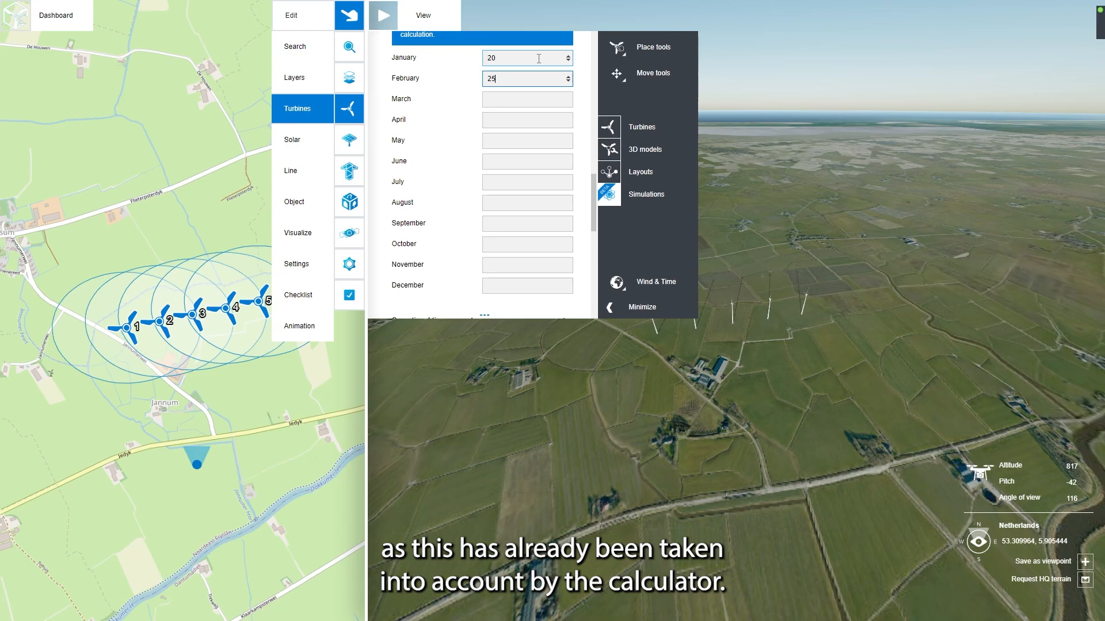
key("Tab")
type("30")
key("Tab")
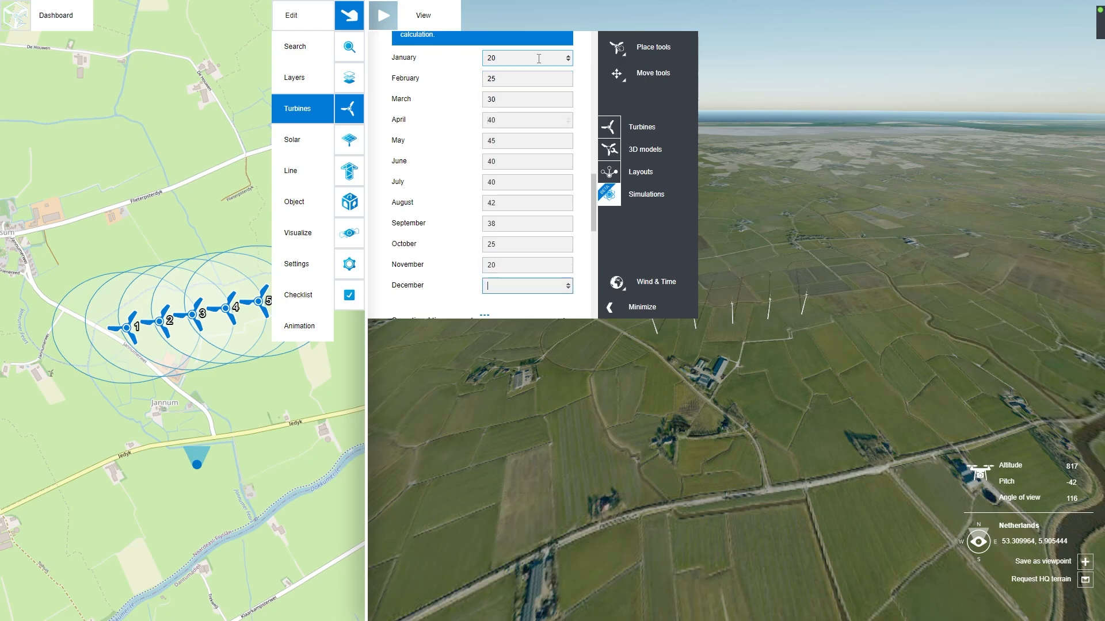
type("19")
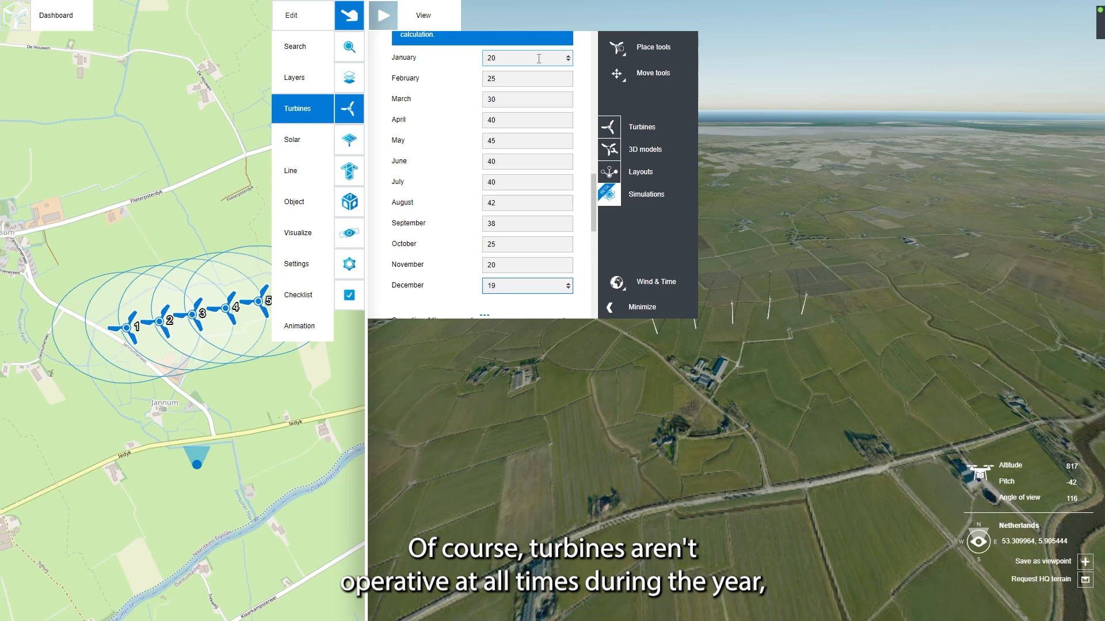
Step: Set the operational time percentage to 75 for every month from January to December
scroll(563, 161, "down", 3)
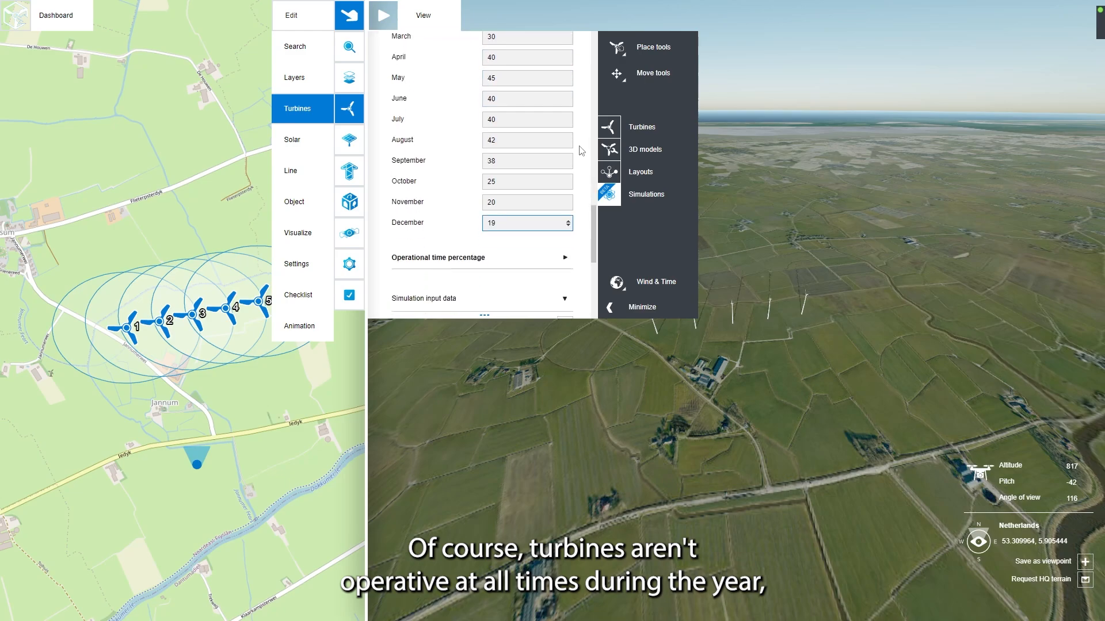
left_click(565, 147)
scroll(587, 190, "down", 3)
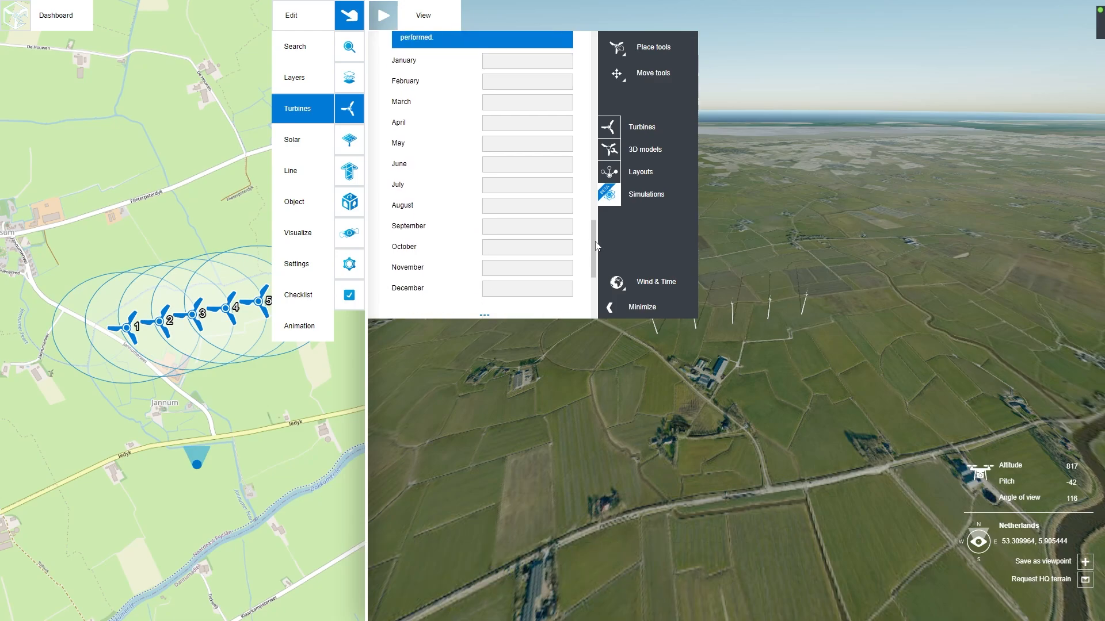
left_click(516, 57)
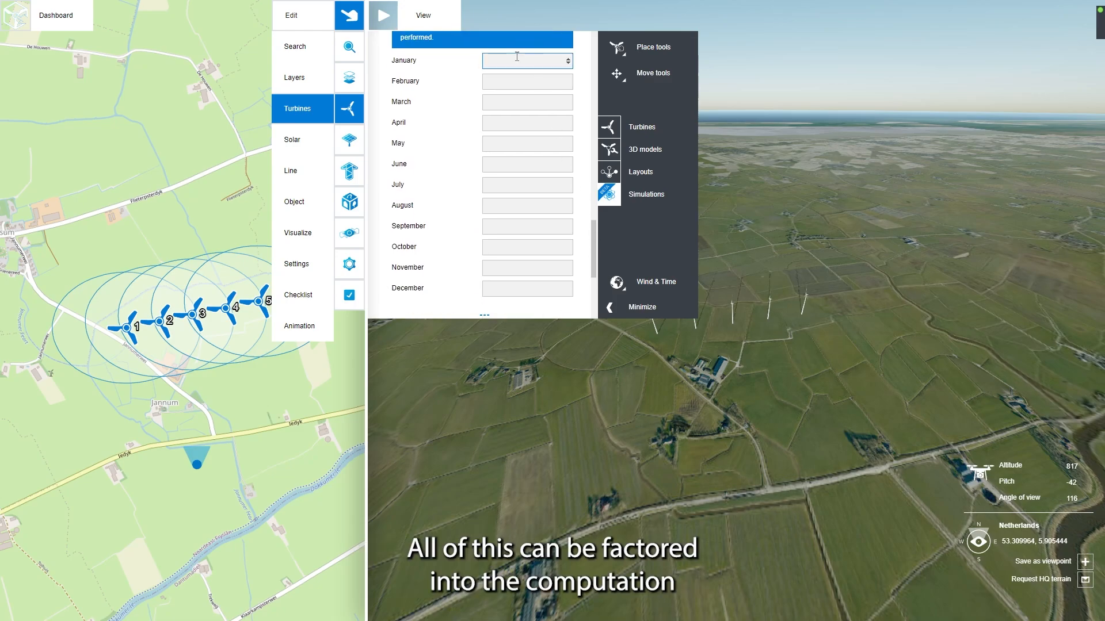
type("75")
key("Tab")
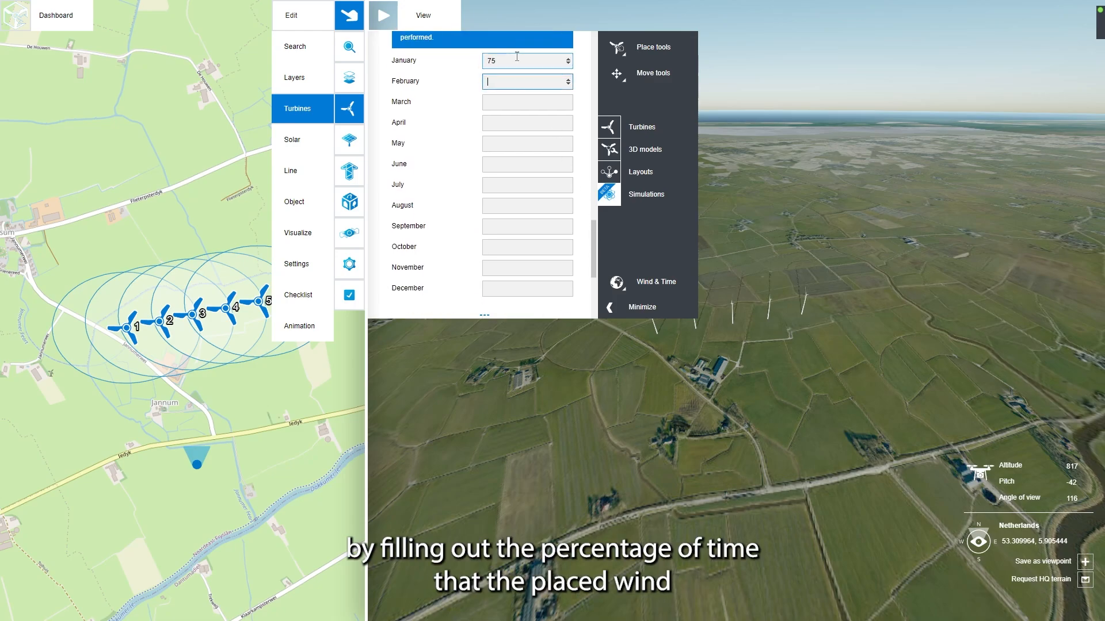
type("75")
key("Tab")
type("75")
key("Tab")
type("75")
key("Tab")
type("75")
key("Tab")
type("75\t75")
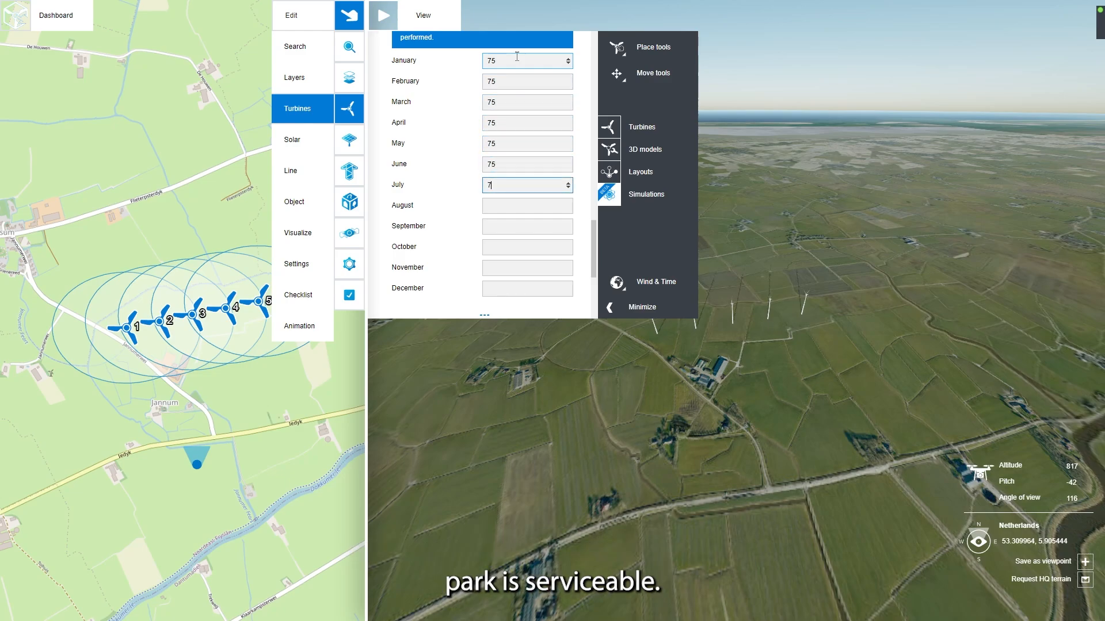
key("Tab")
type("75")
key("Tab")
type("75")
key("Tab")
type("75")
key("Tab")
type("75")
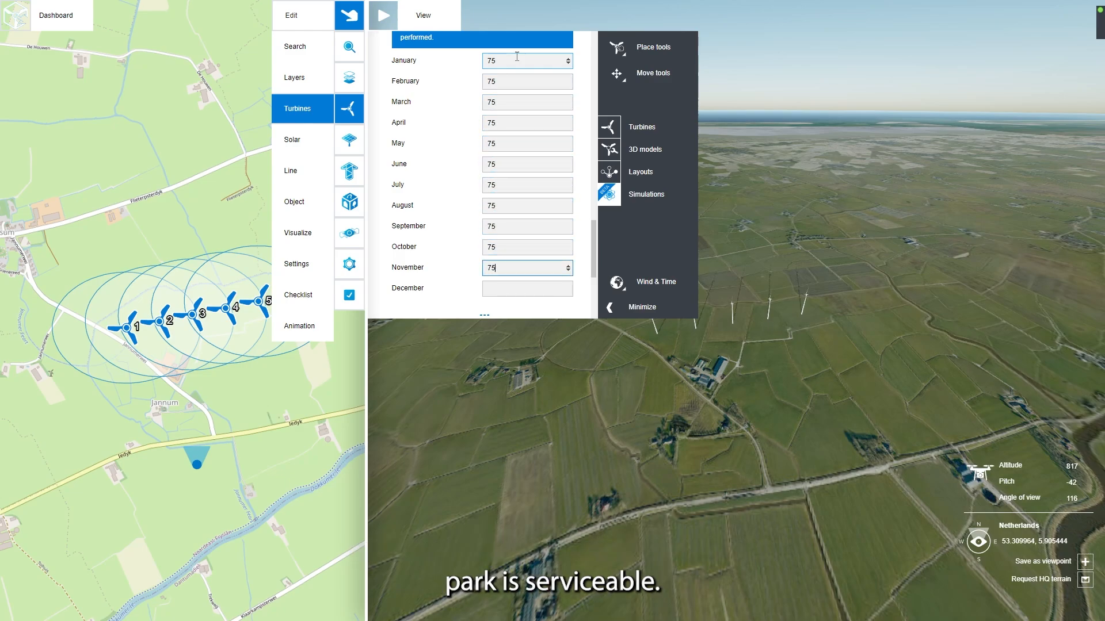
key("Tab")
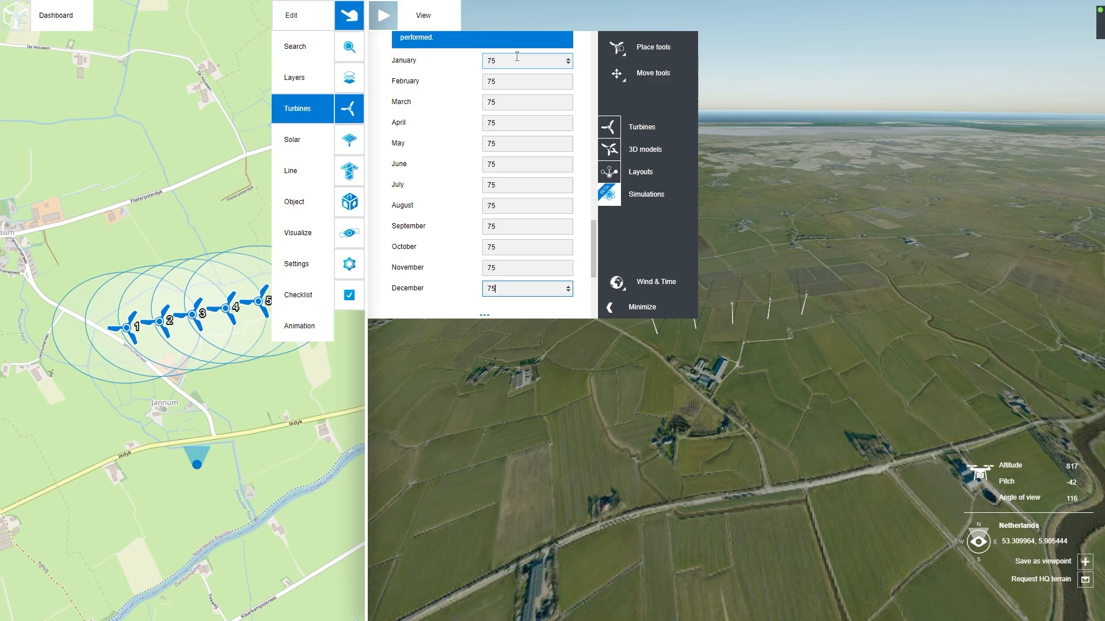
left_click(584, 161)
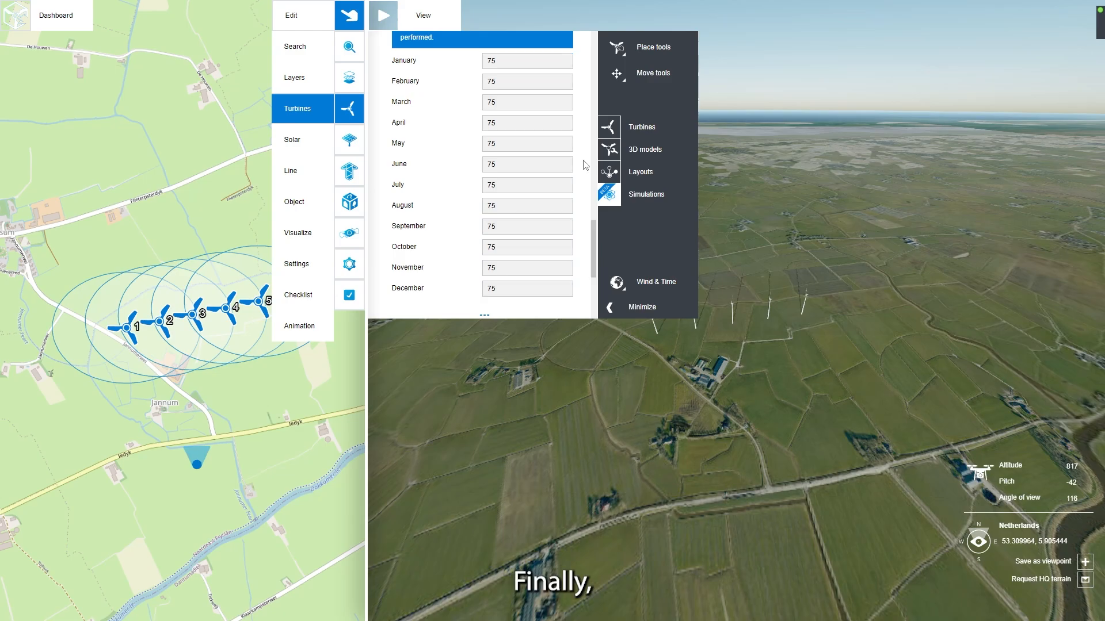
Step: Place four receptors: one by the village west of the turbines, two on the farms near the wind park, and one beyond the turbines
scroll(585, 165, "down", 3)
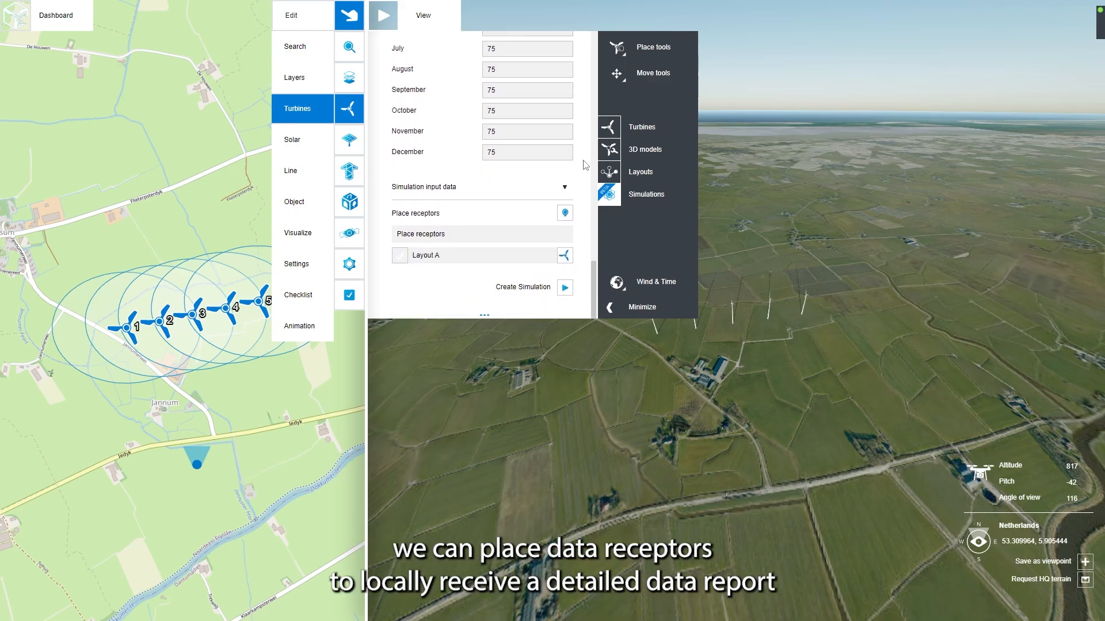
left_click(565, 215)
left_click(33, 269)
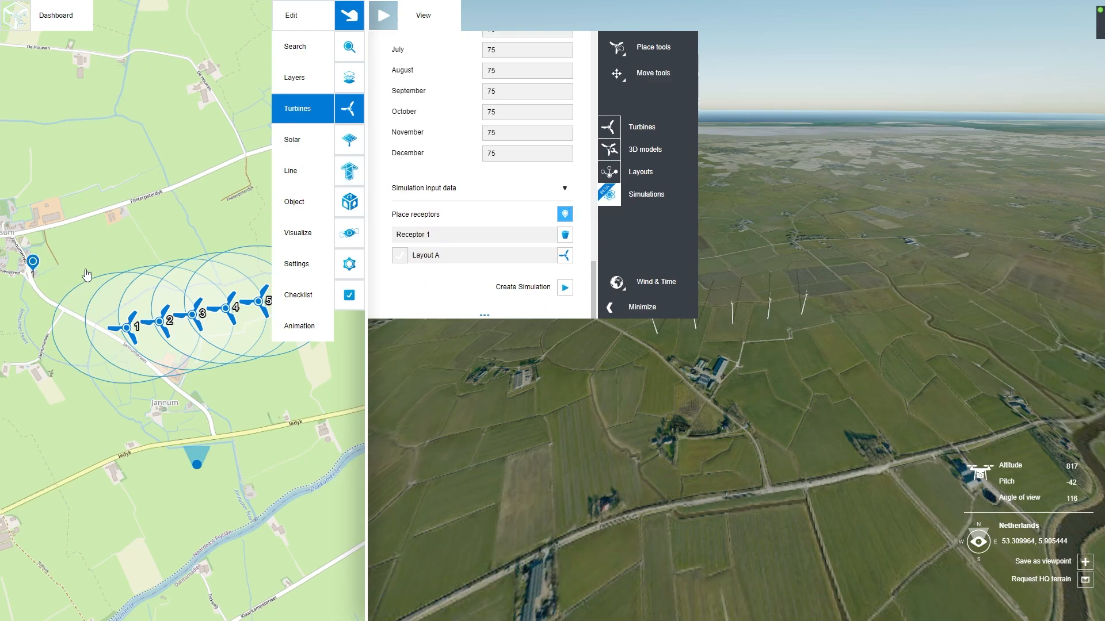
left_click(724, 360)
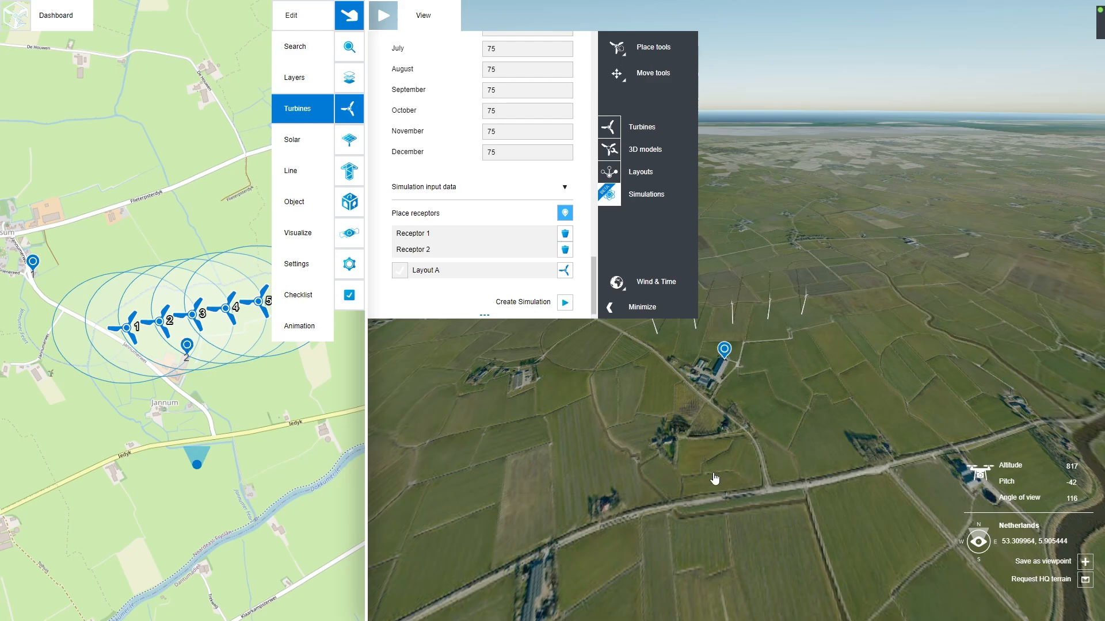
left_click(524, 374)
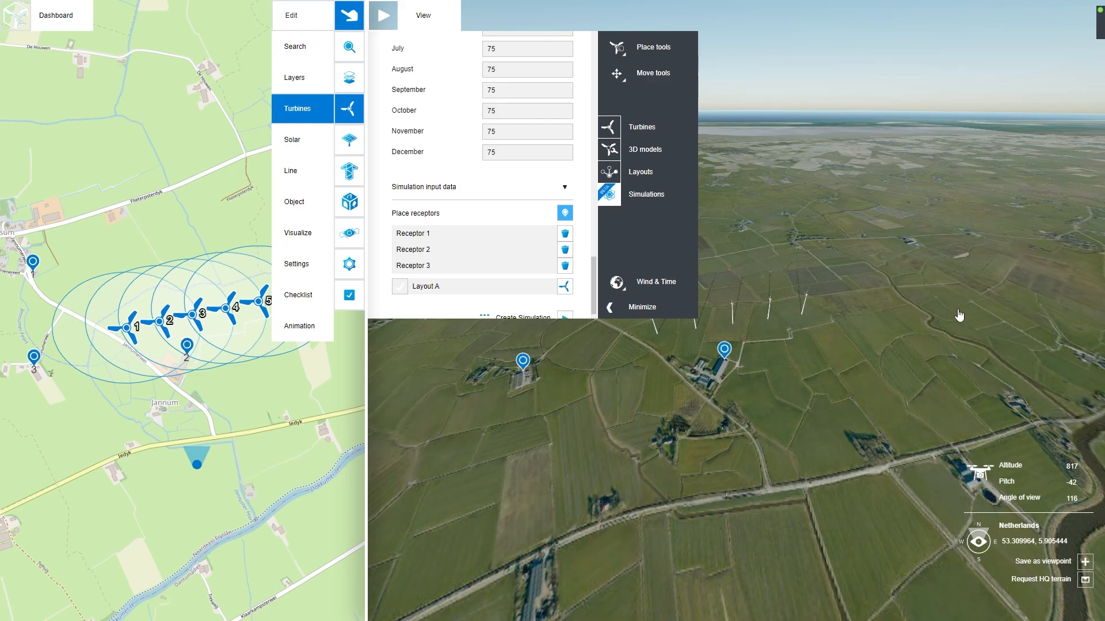
left_click(797, 253)
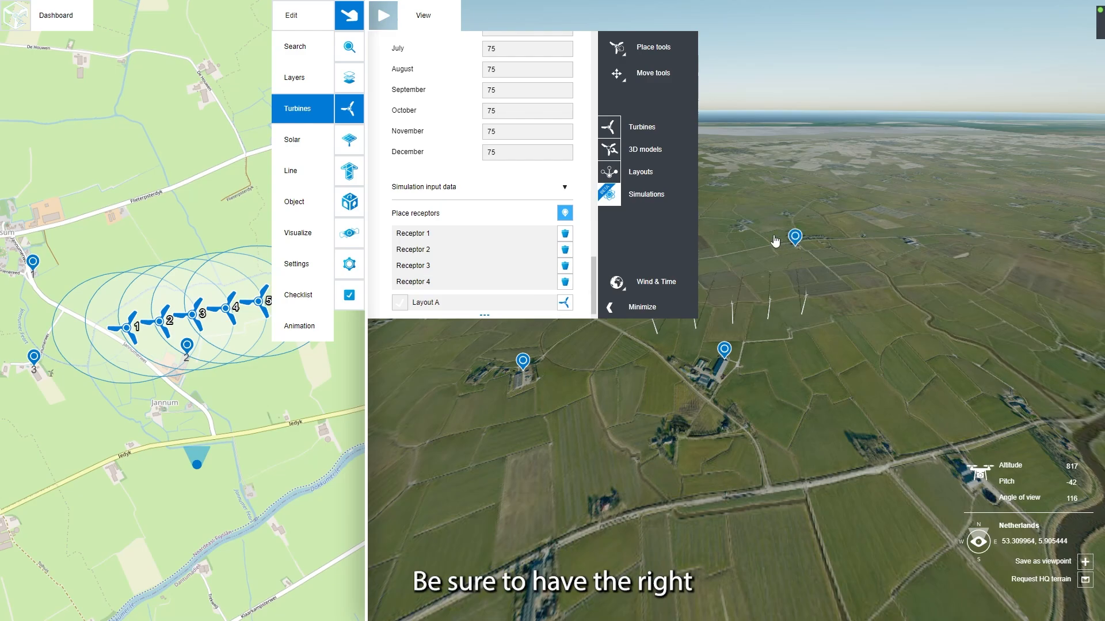
Step: Select Layout A as the simulation input and create the shadow flicker simulation
scroll(447, 229, "down", 1)
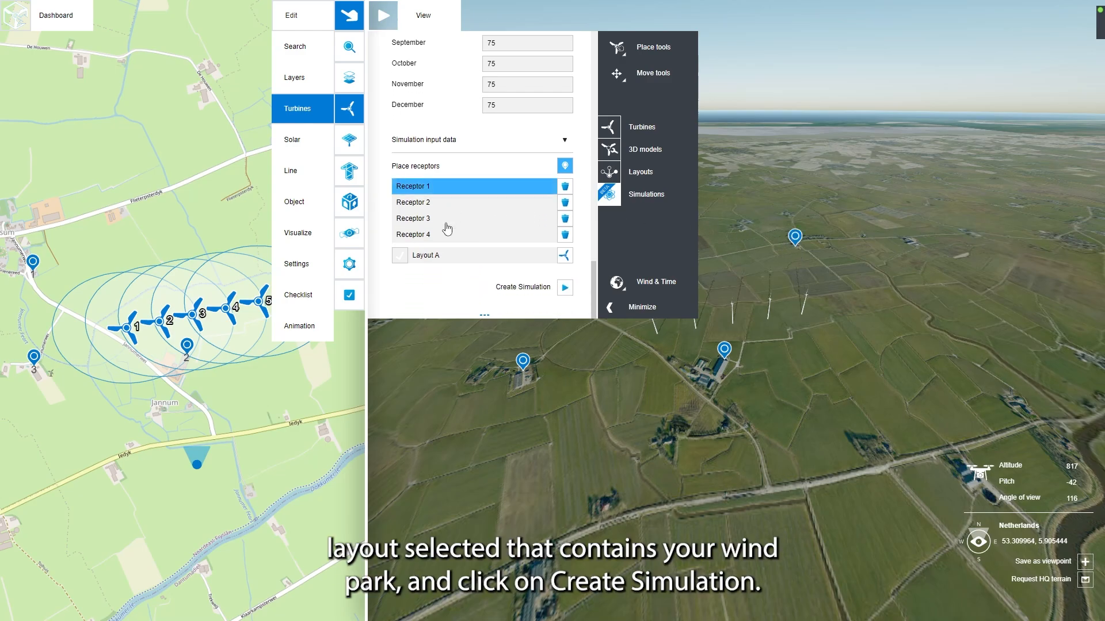
left_click(399, 257)
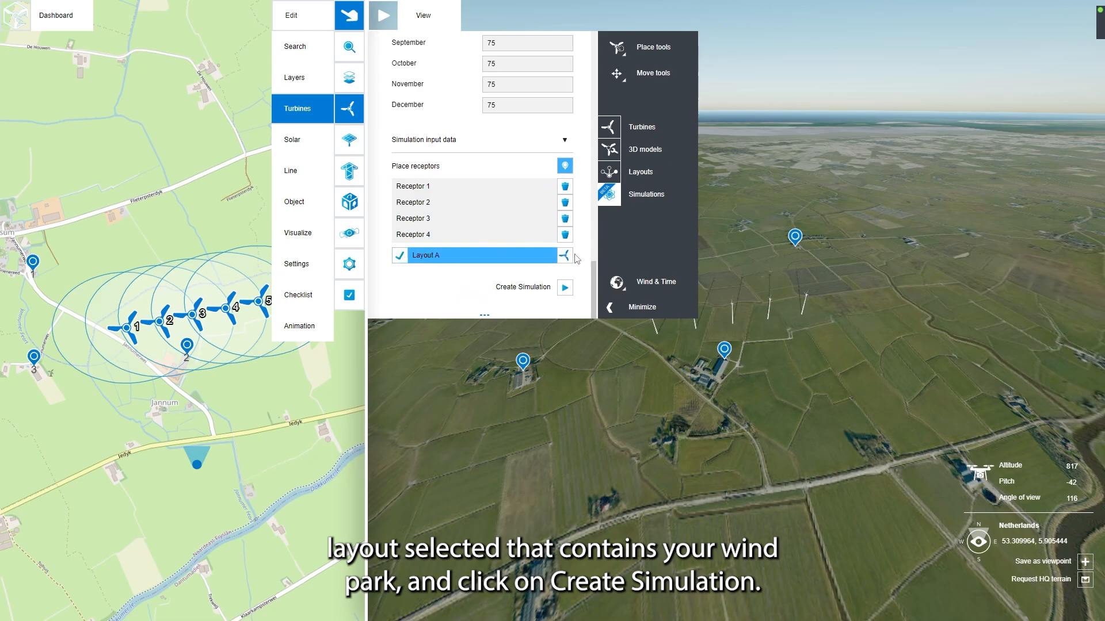
left_click(565, 293)
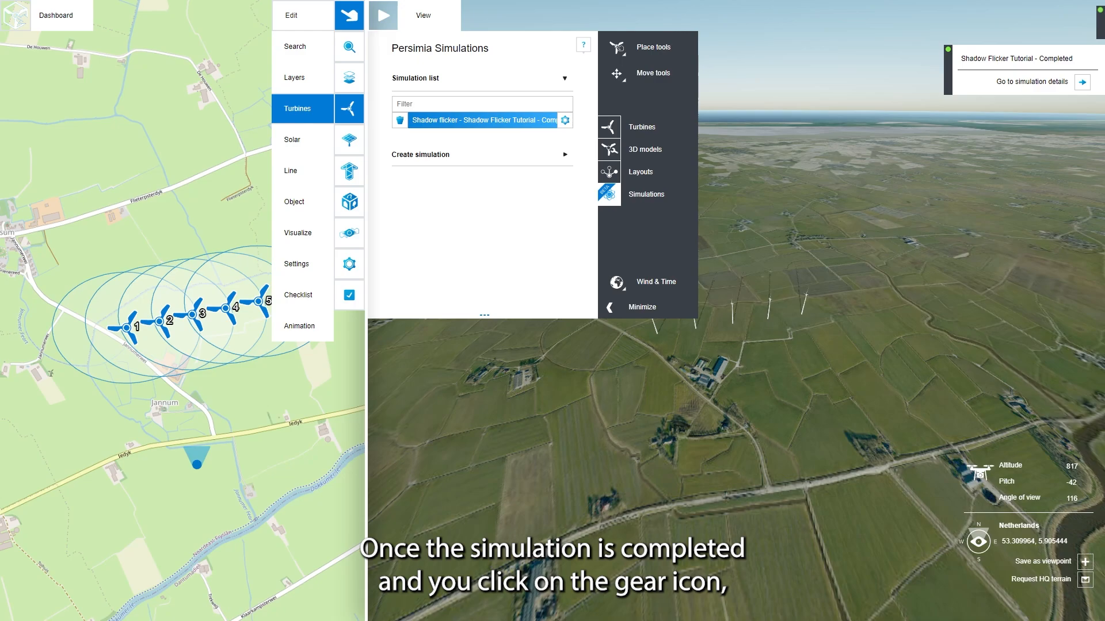
Step: Open the report of the completed Shadow Flicker Tutorial simulation and review its receptor table and contour maps
left_click(565, 120)
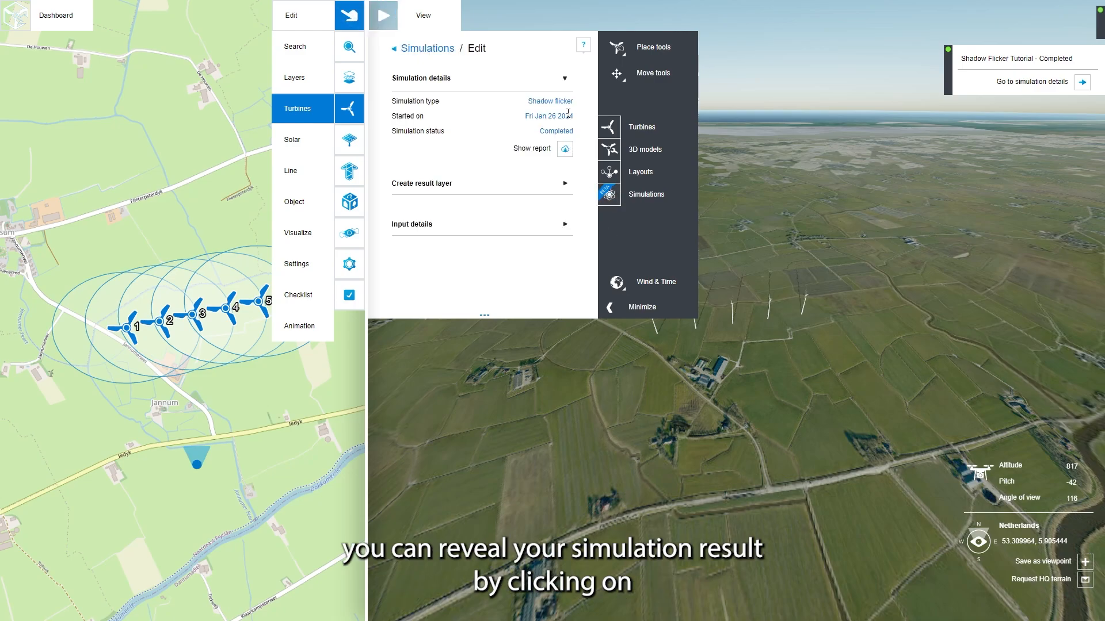
left_click(565, 151)
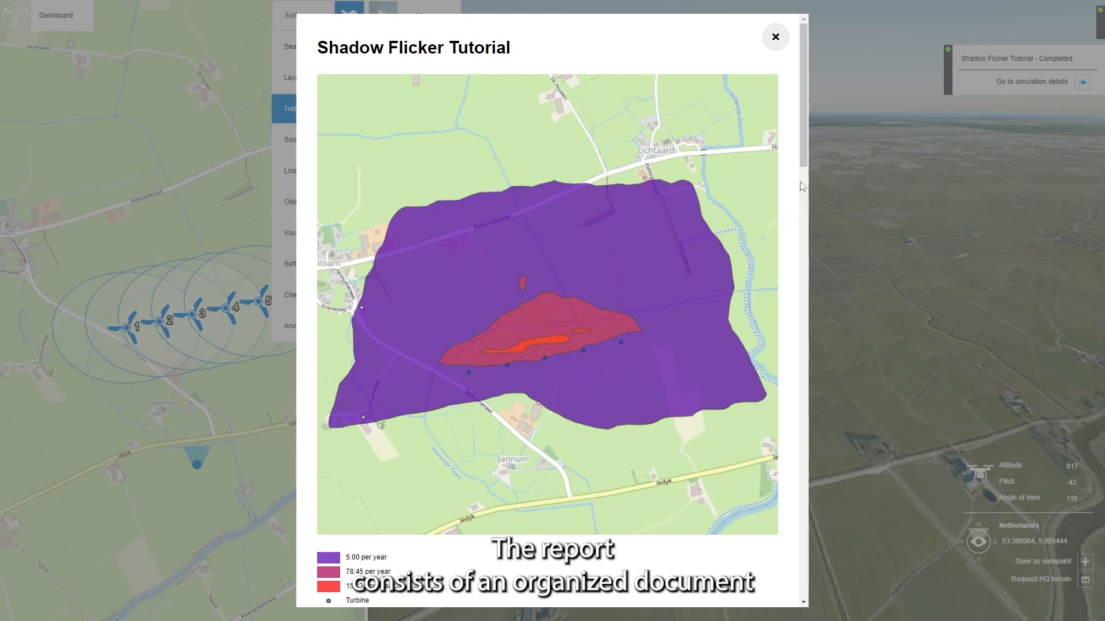
left_click_drag(804, 151, 807, 478)
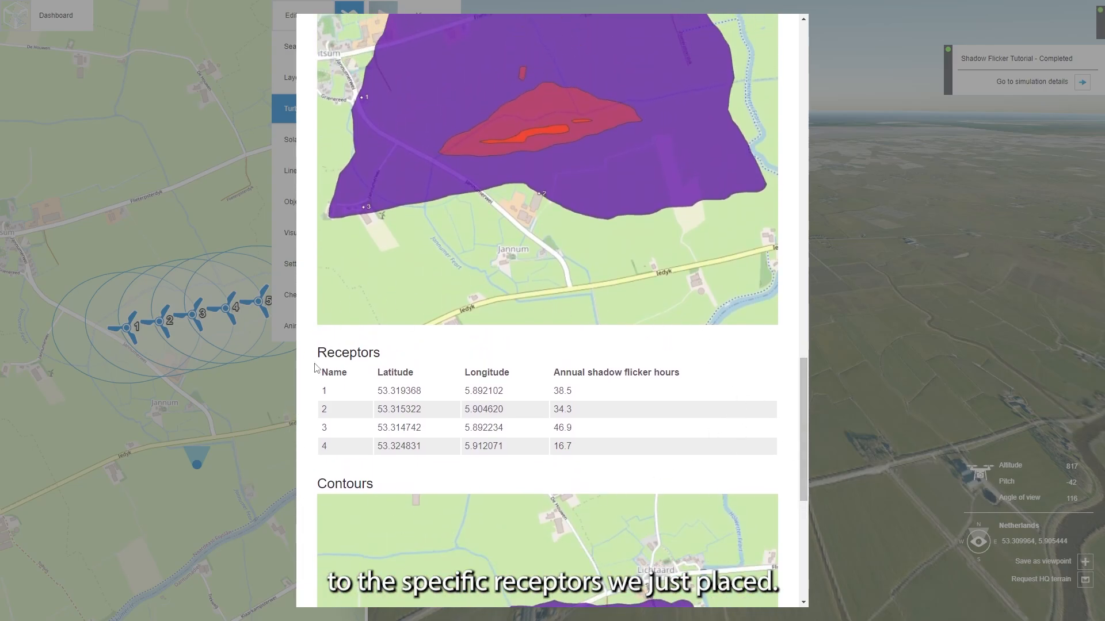
left_click_drag(806, 371, 799, 482)
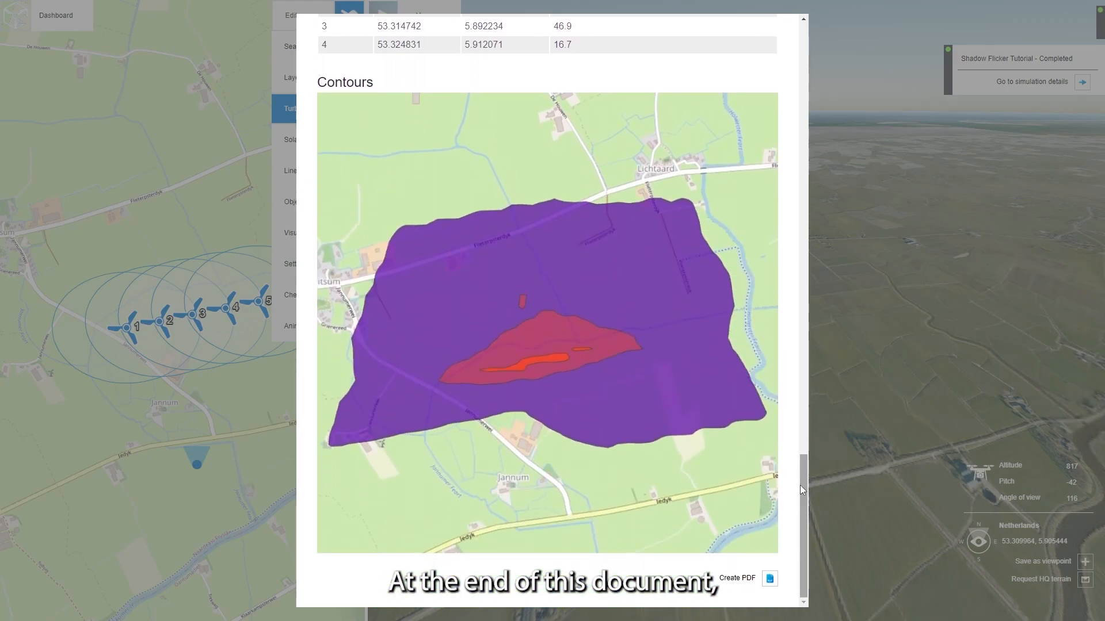
Step: Create a PDF of the shadow flicker report and close the report
left_click(768, 580)
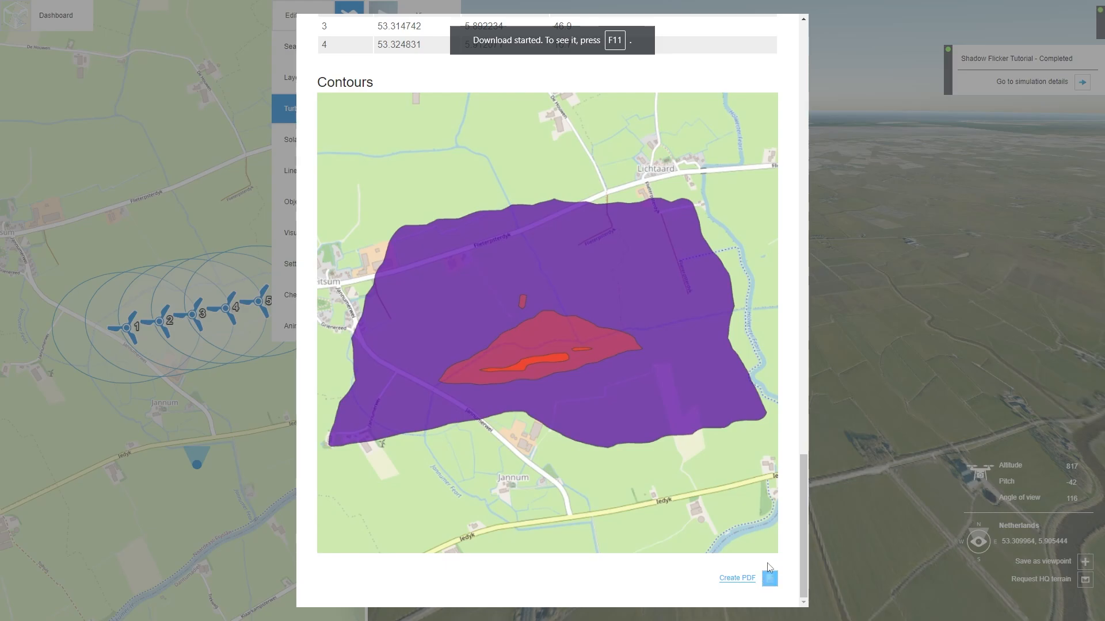
left_click_drag(804, 519, 784, 16)
left_click(776, 37)
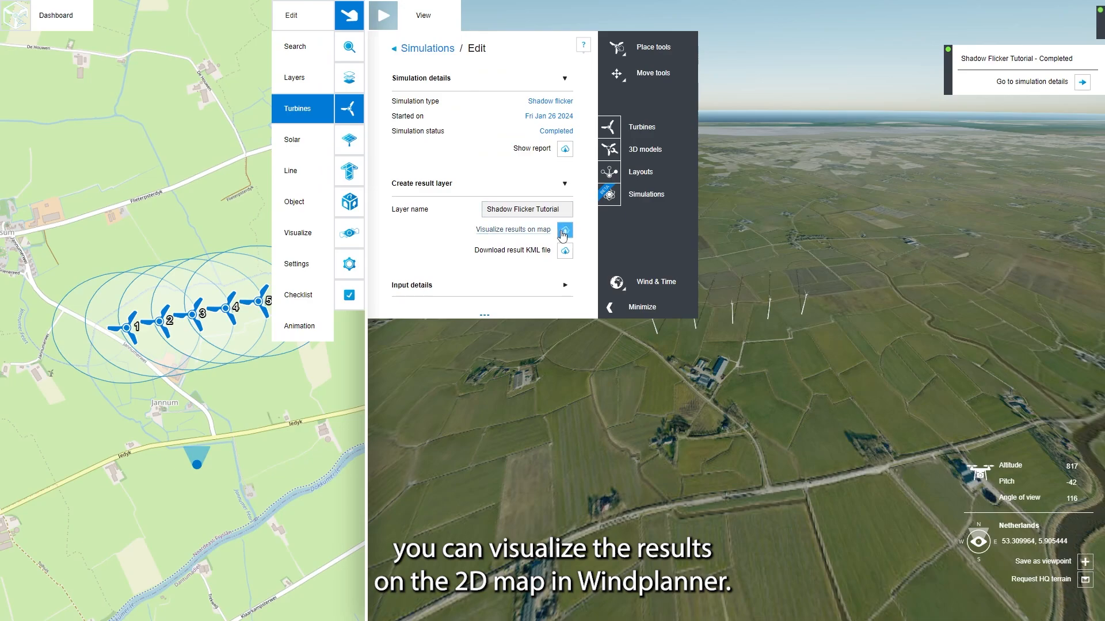
Step: Visualize the shadow flicker results on the map and raise the opacity of the Shadow Flicker Tutorial layer
left_click(547, 233)
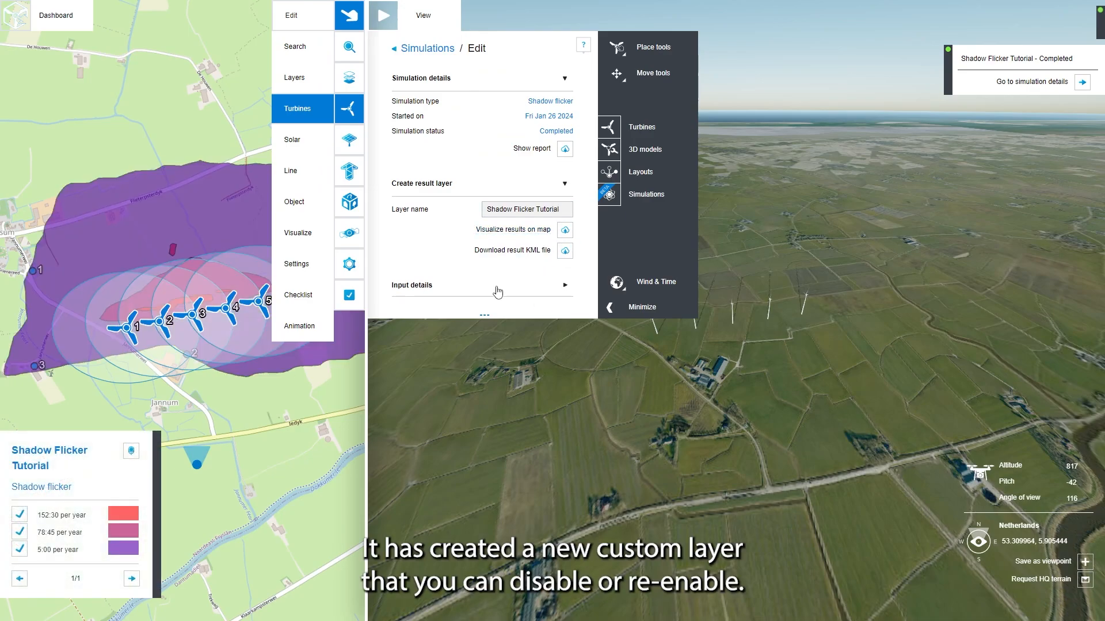
left_click(345, 78)
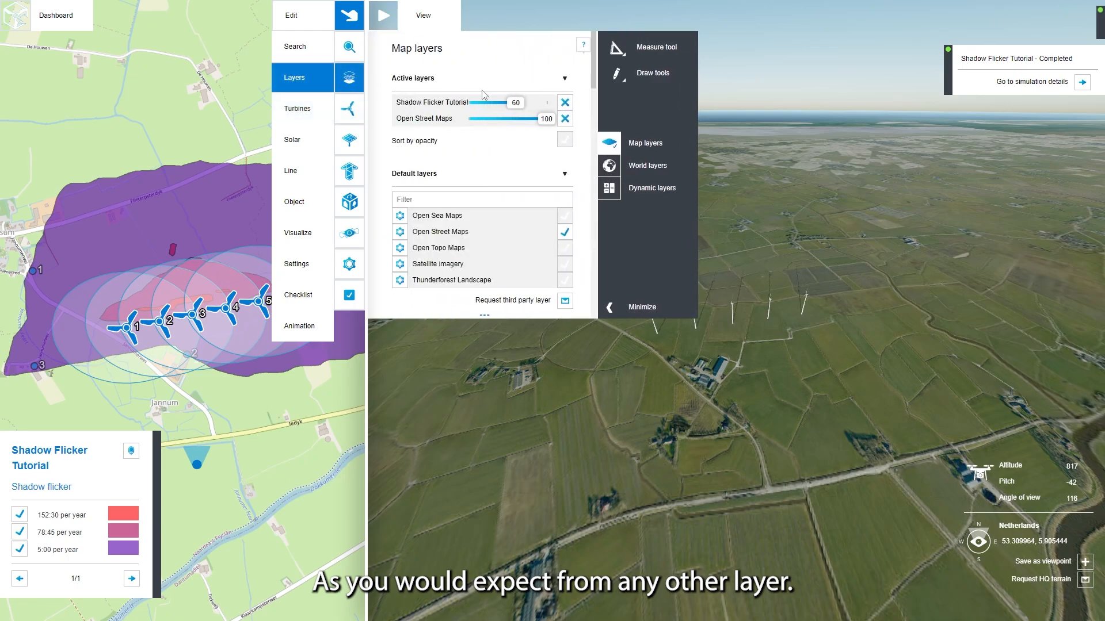
left_click_drag(505, 107, 557, 103)
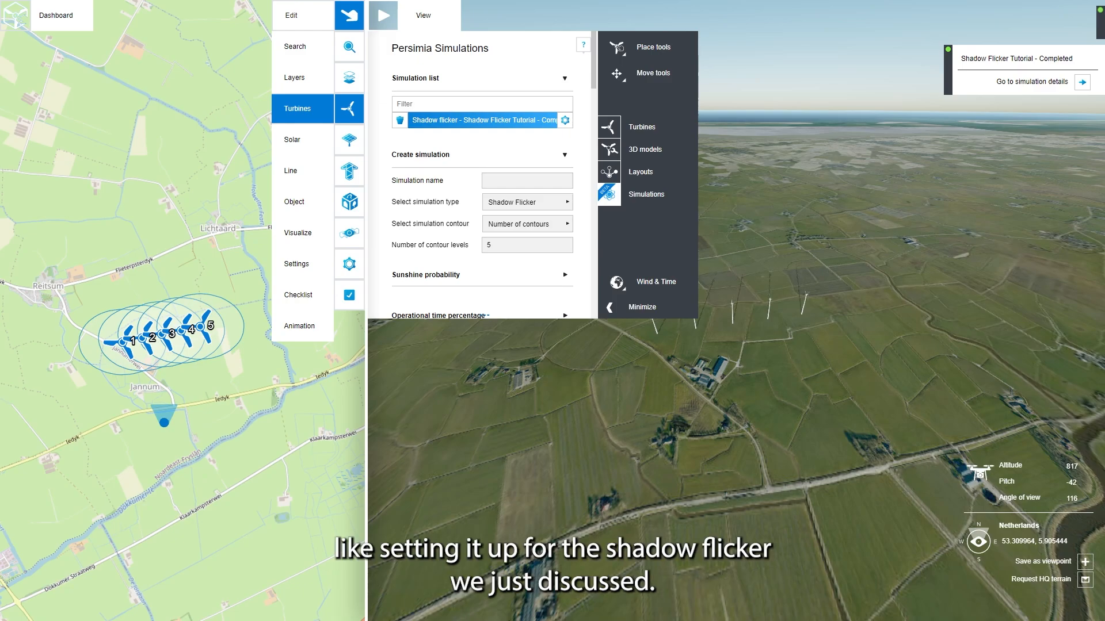
Step: Name the new simulation Noise Simulation Tutorial and set its type to Noise with the ISO 9613 noise model
left_click(515, 180)
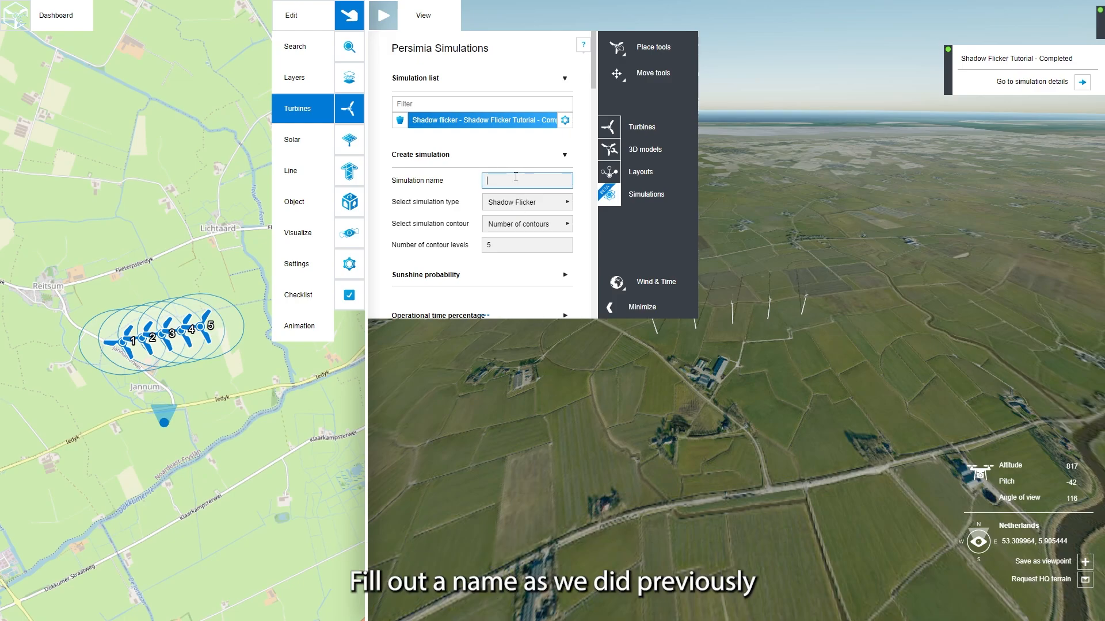
type("e Simulation Tutorial")
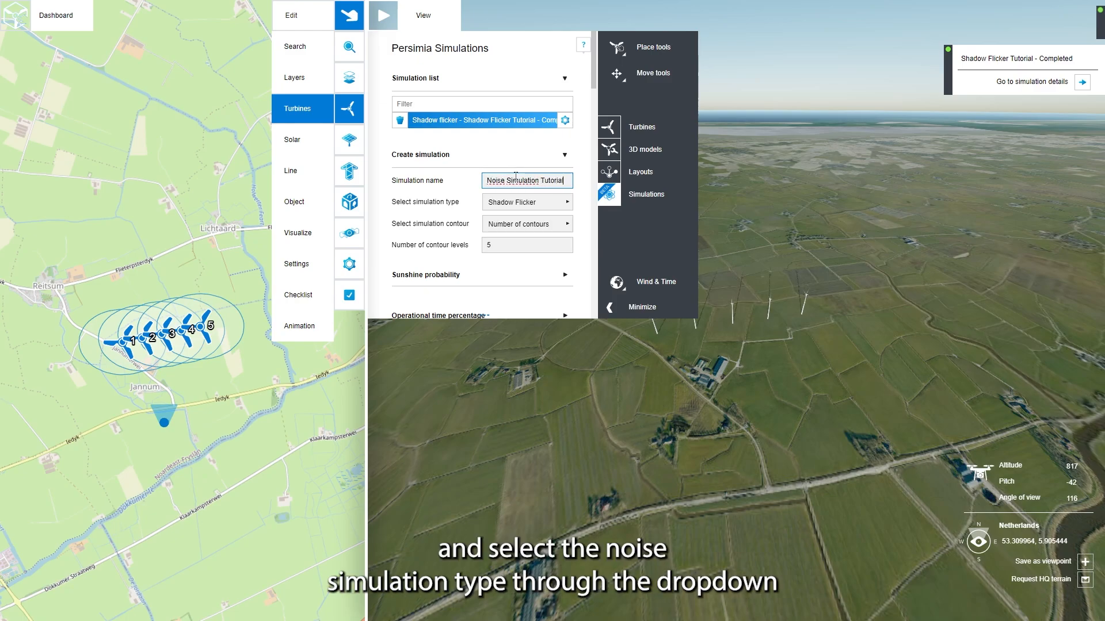
left_click(521, 202)
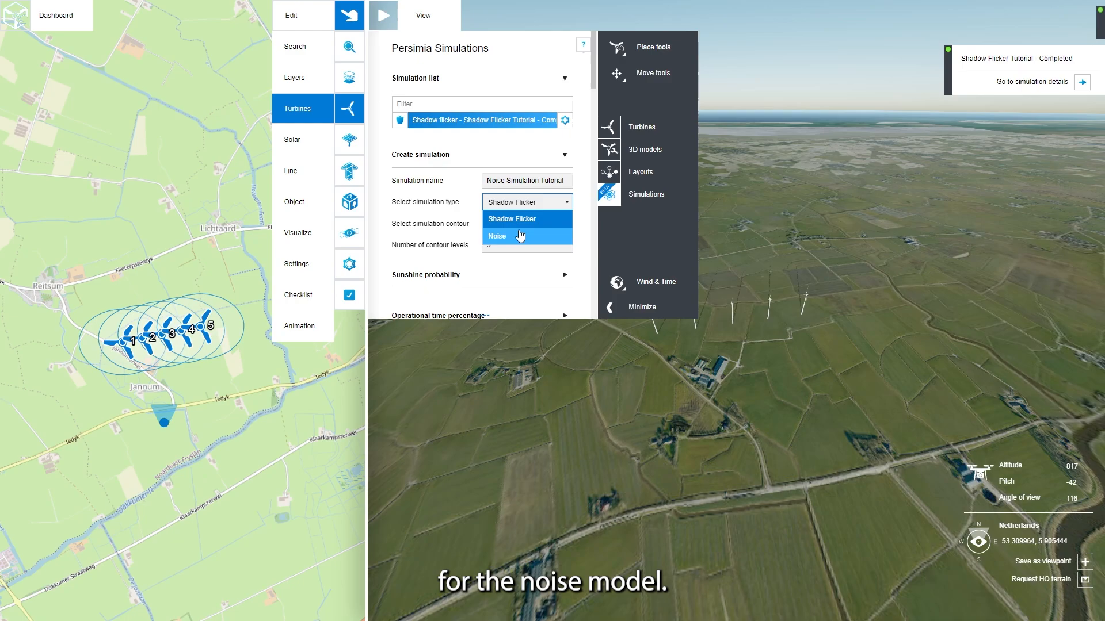
left_click(519, 236)
left_click(535, 230)
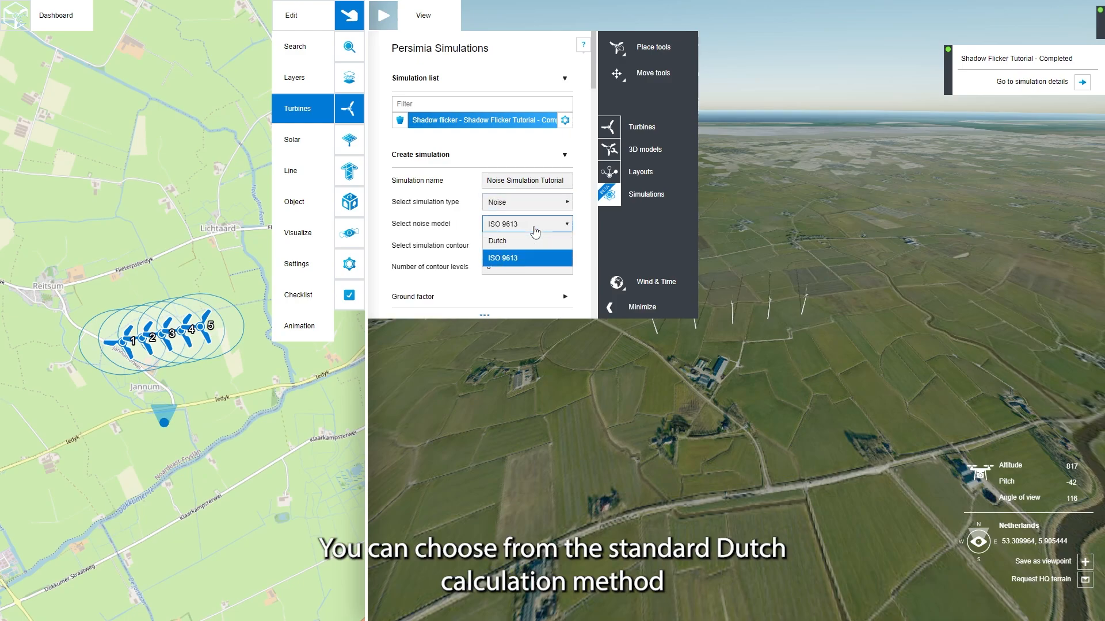
left_click(519, 260)
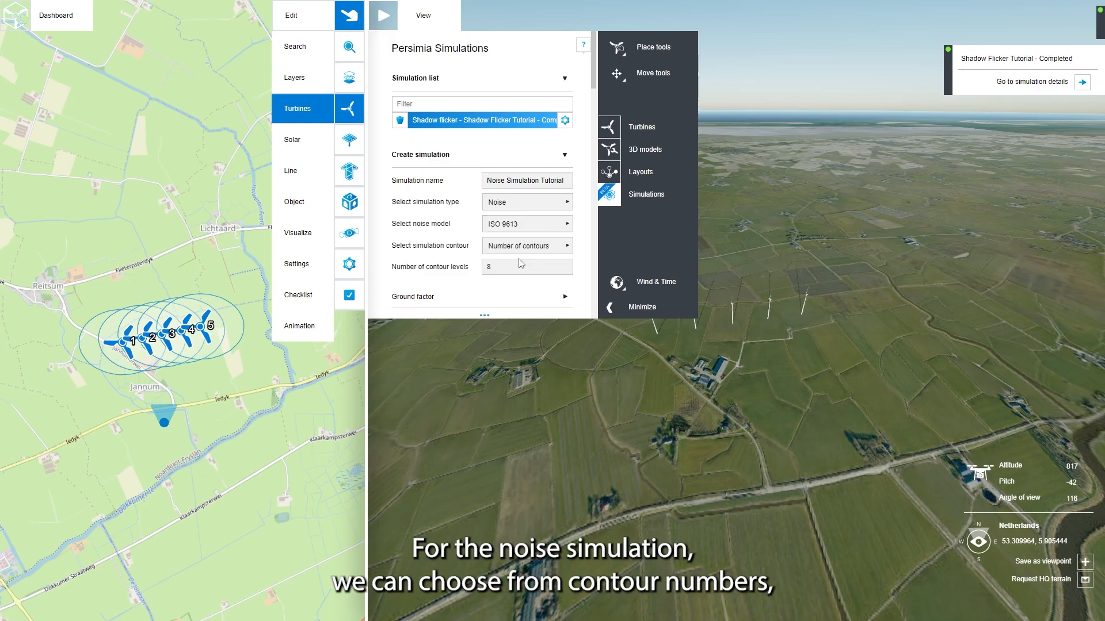
Step: Try the Contour levels and Contour spacing options for the simulation contour and return to Number of contours
left_click(548, 262)
left_click(566, 246)
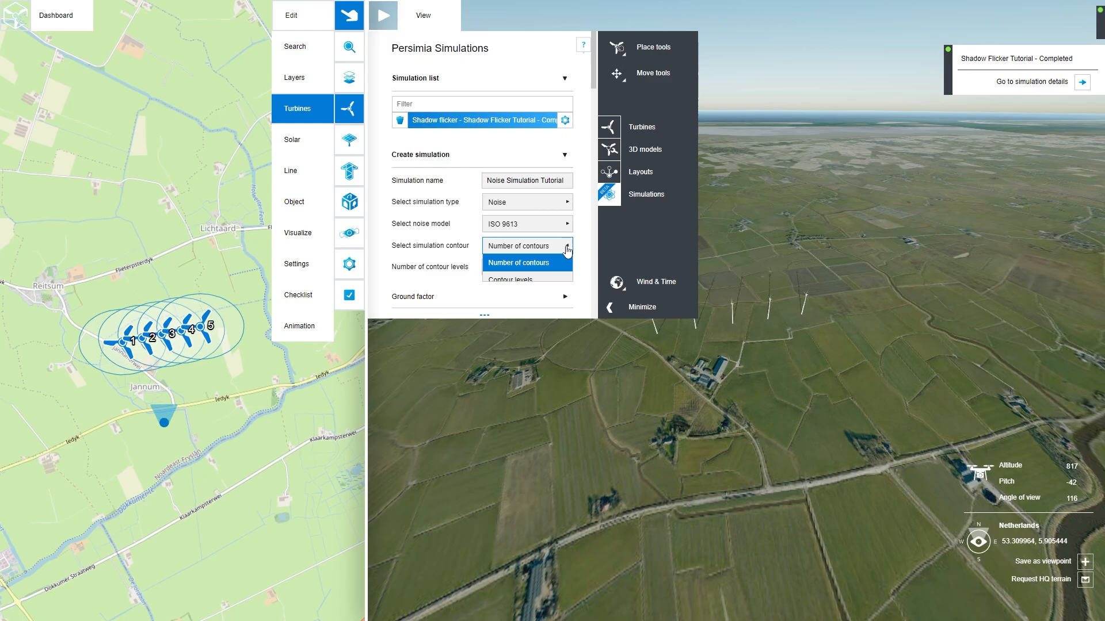
left_click(547, 278)
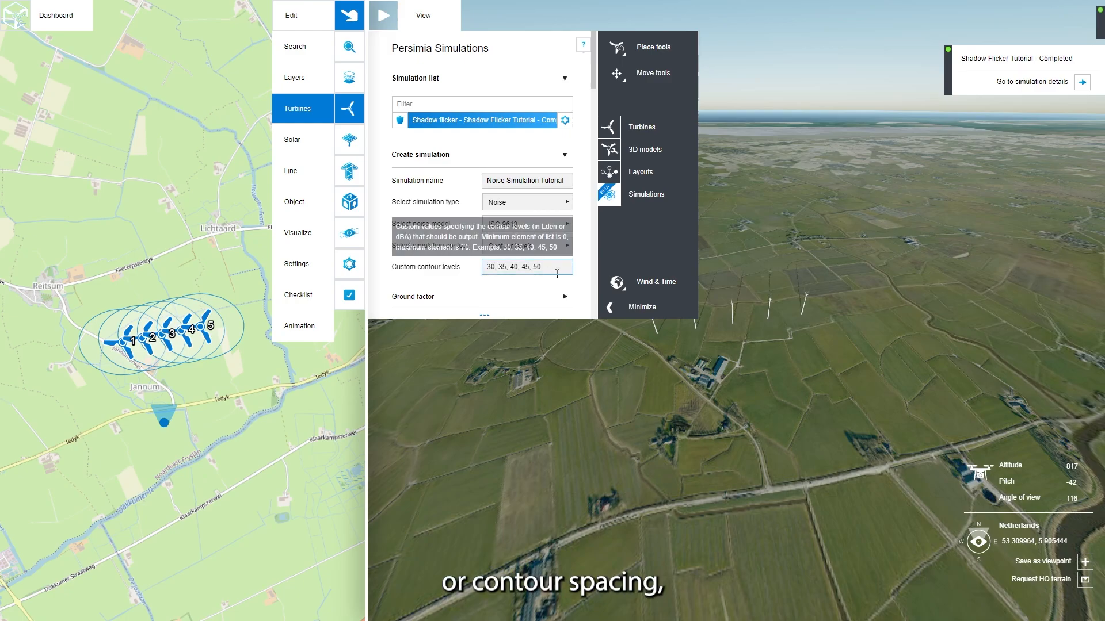
left_click(566, 245)
left_click(548, 300)
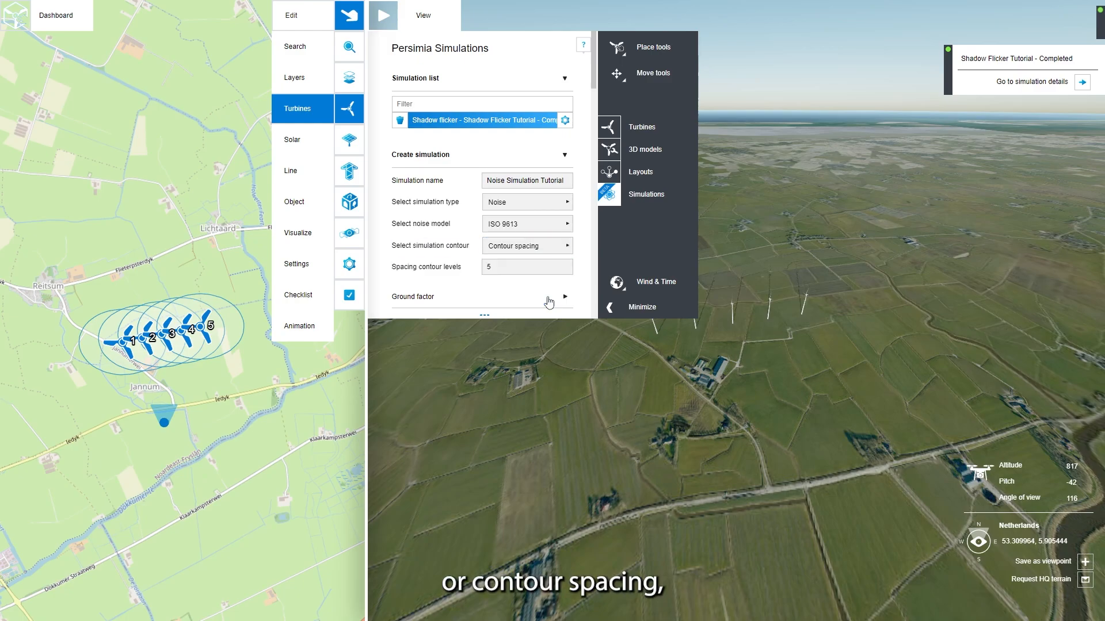
left_click(565, 246)
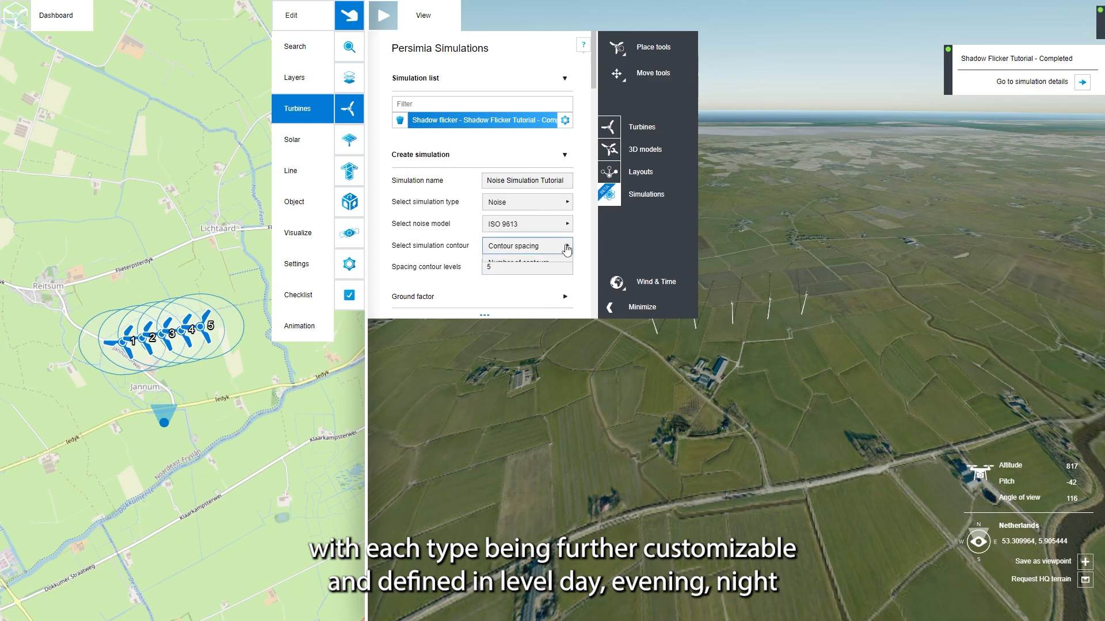
left_click(546, 264)
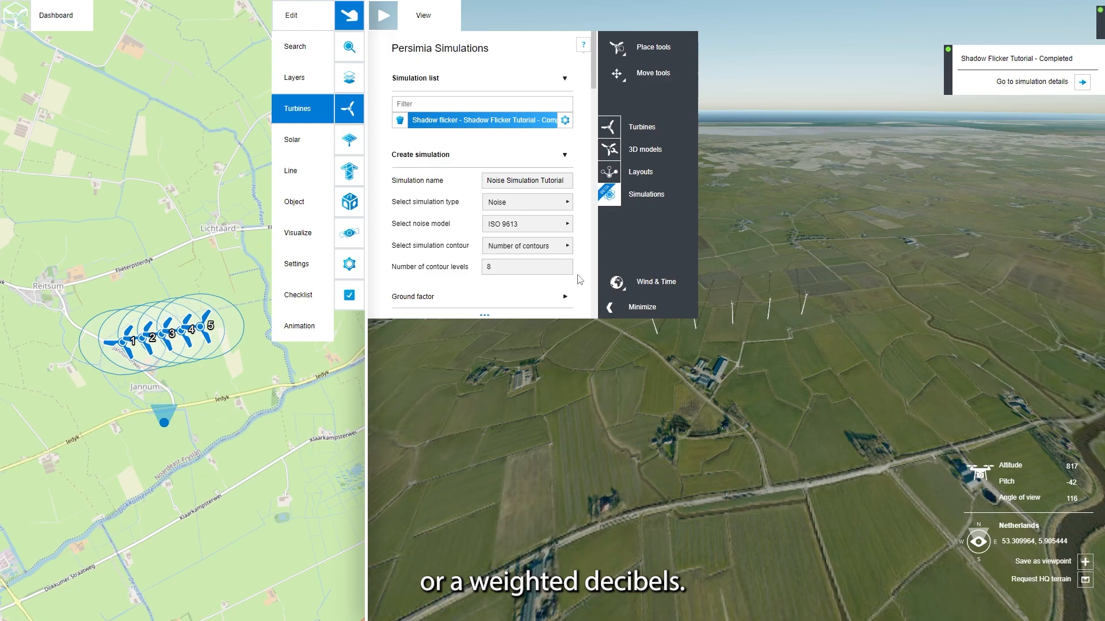
Step: Set the numeric ground factor to 0.9 at the source and 0.5 in the middle
scroll(579, 280, "down", 2)
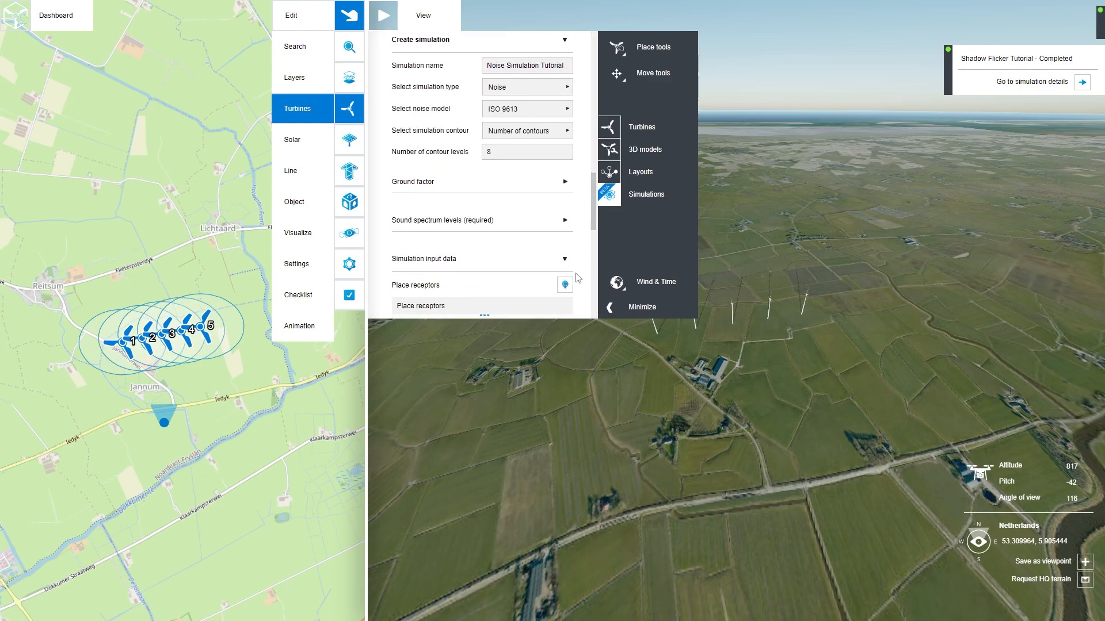
left_click(565, 183)
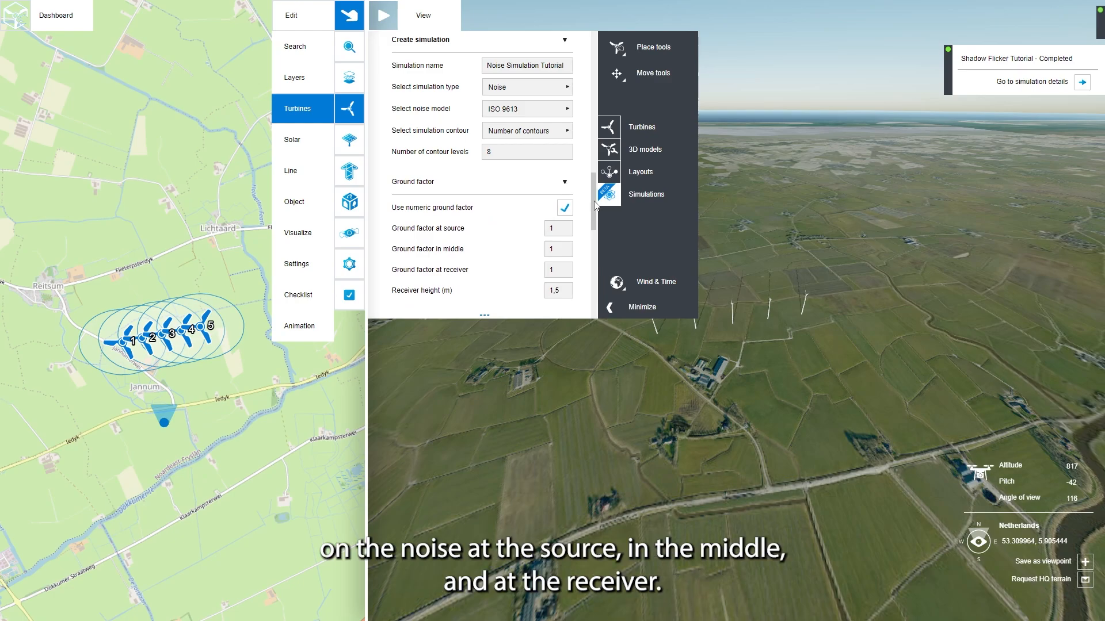
scroll(595, 204, "down", 3)
scroll(596, 196, "up", 1)
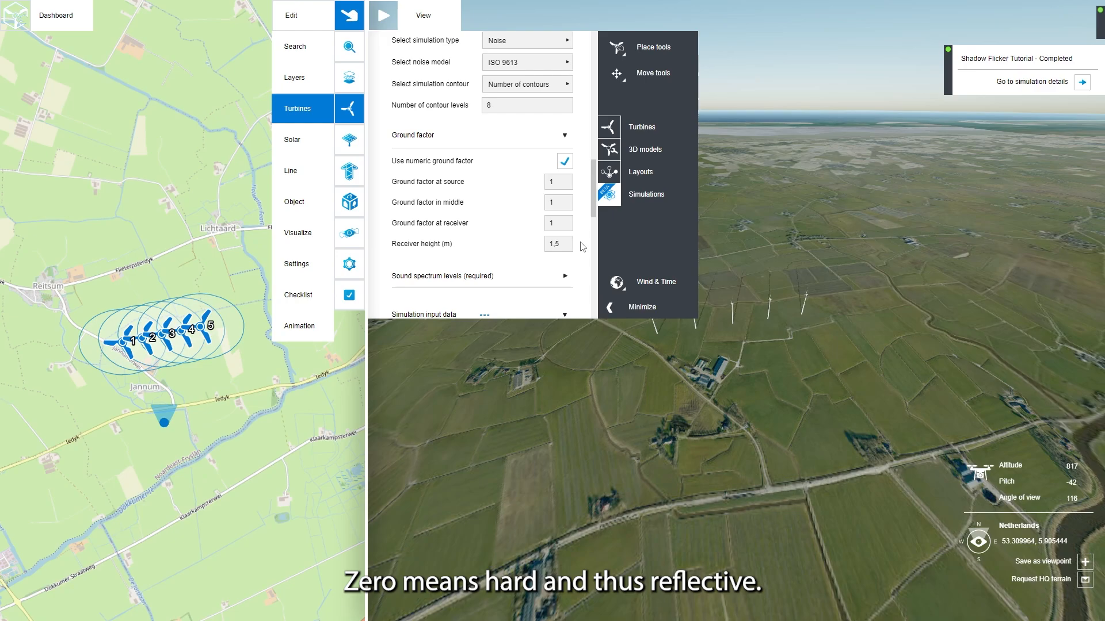
left_click(566, 186)
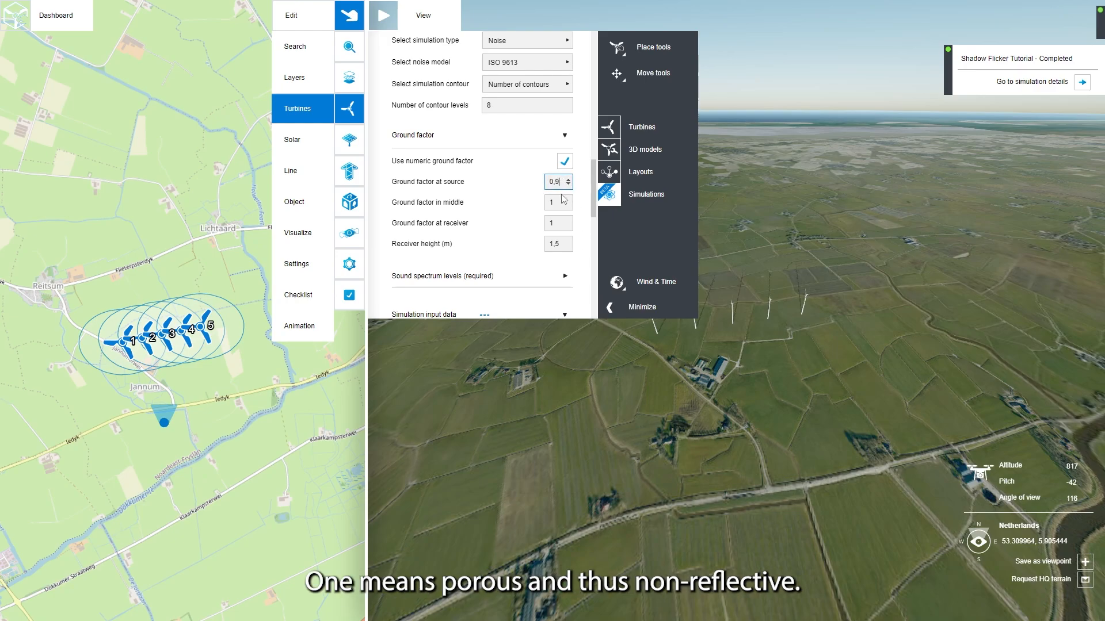
left_click(557, 201)
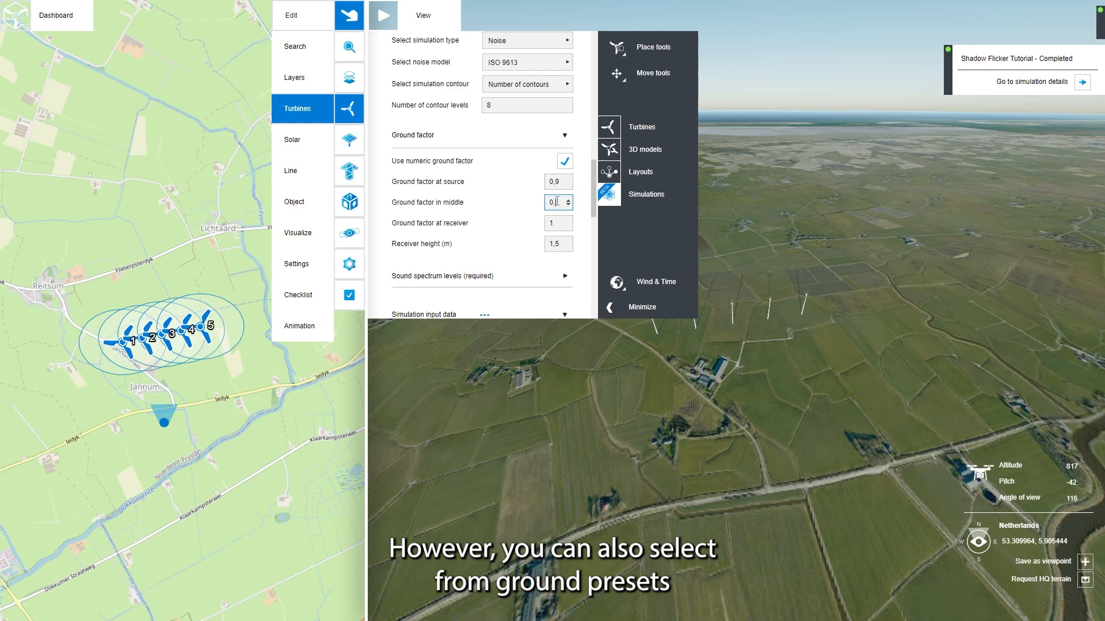
left_click(586, 219)
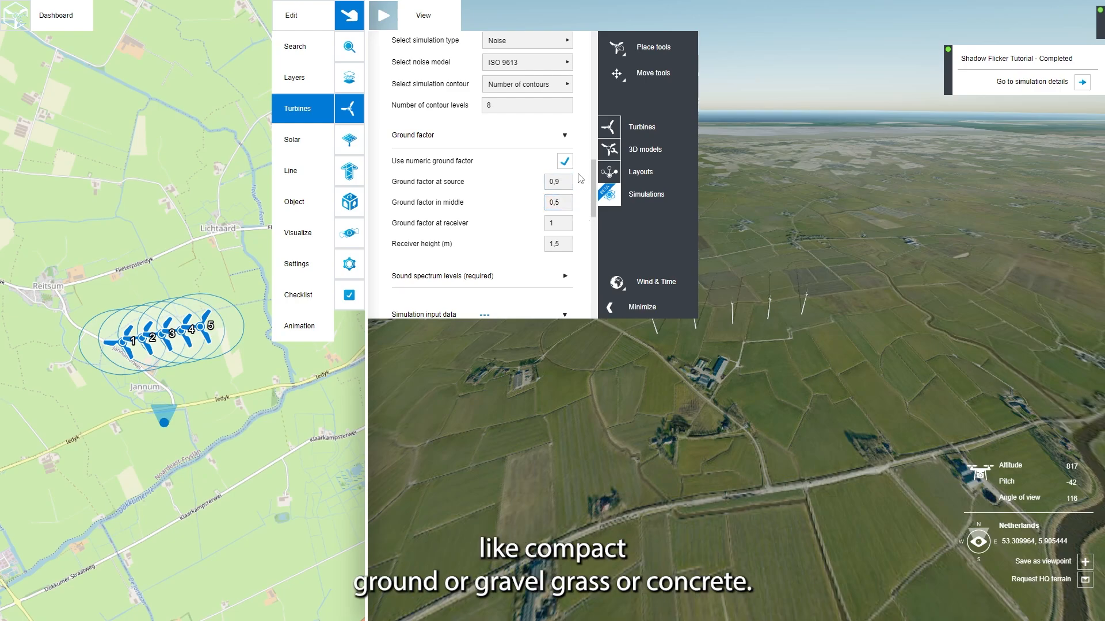
Step: Disable the numeric ground factor and set the ground type at source, middle and receiver to Peat, grass or loose ground
left_click(566, 163)
left_click(557, 184)
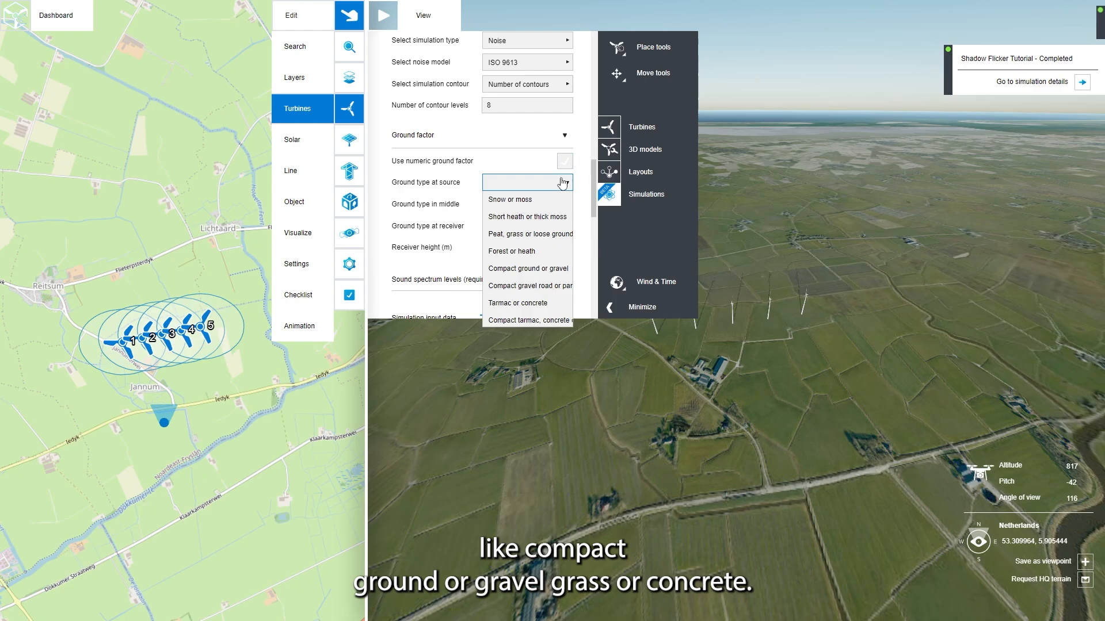
left_click(544, 234)
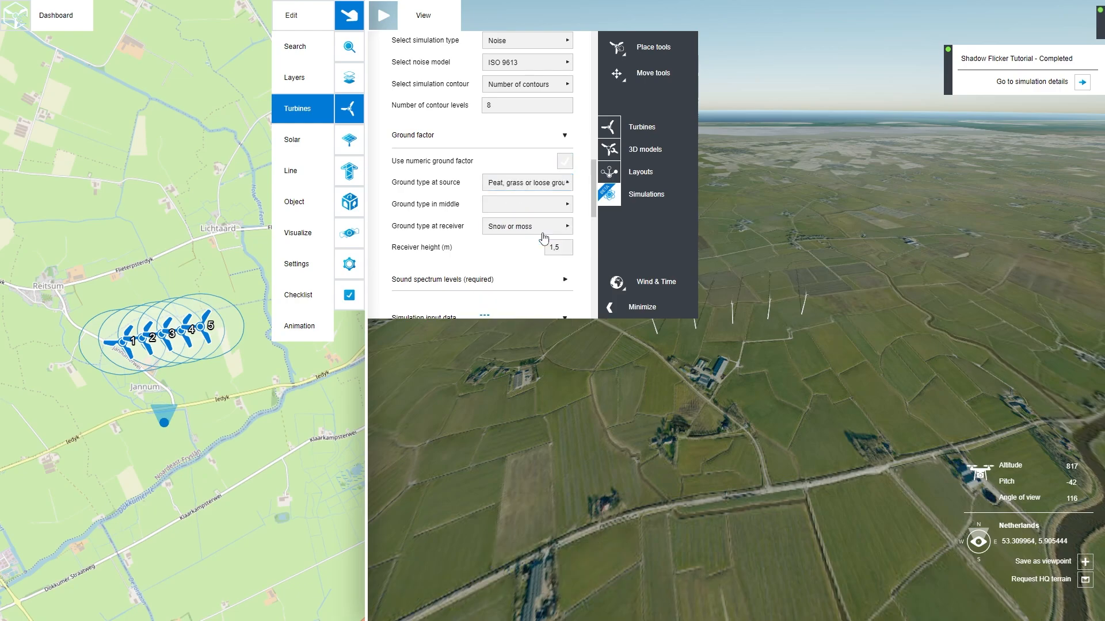
left_click(543, 209)
left_click(544, 253)
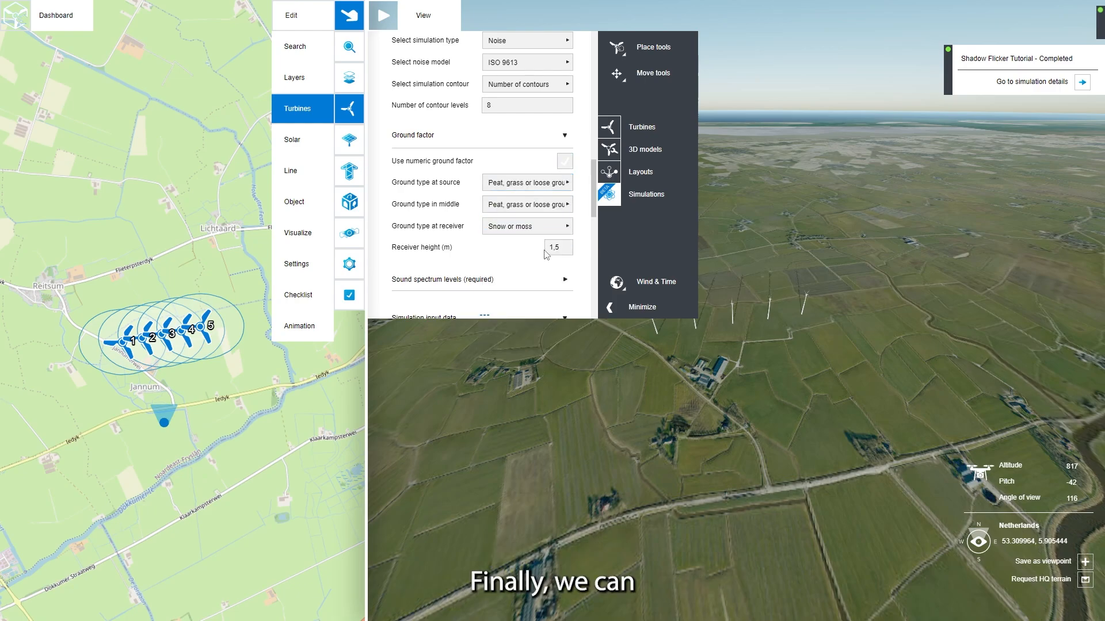
left_click(546, 234)
left_click(546, 279)
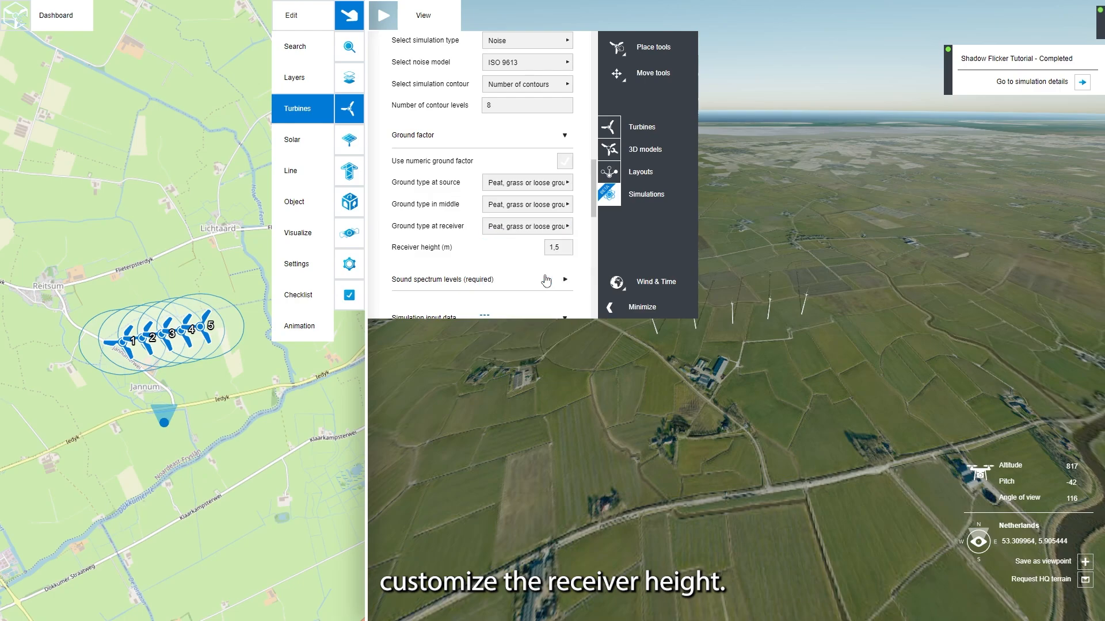
Step: Set the receiver height to 1.8 m and expand the required sound spectrum levels to check them
double_click(561, 249)
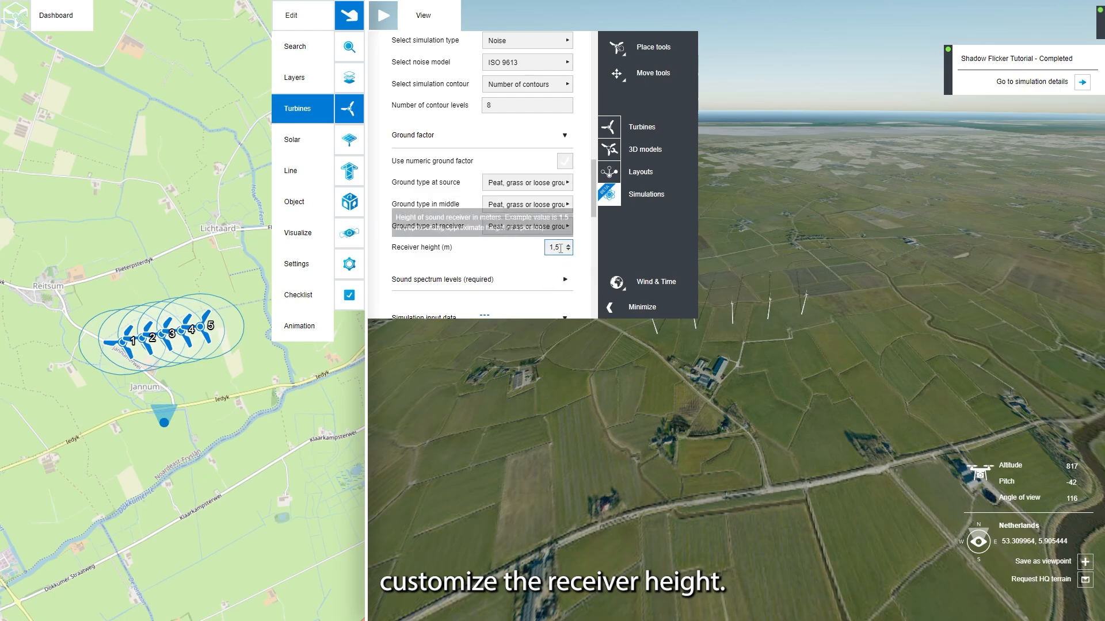
type("8")
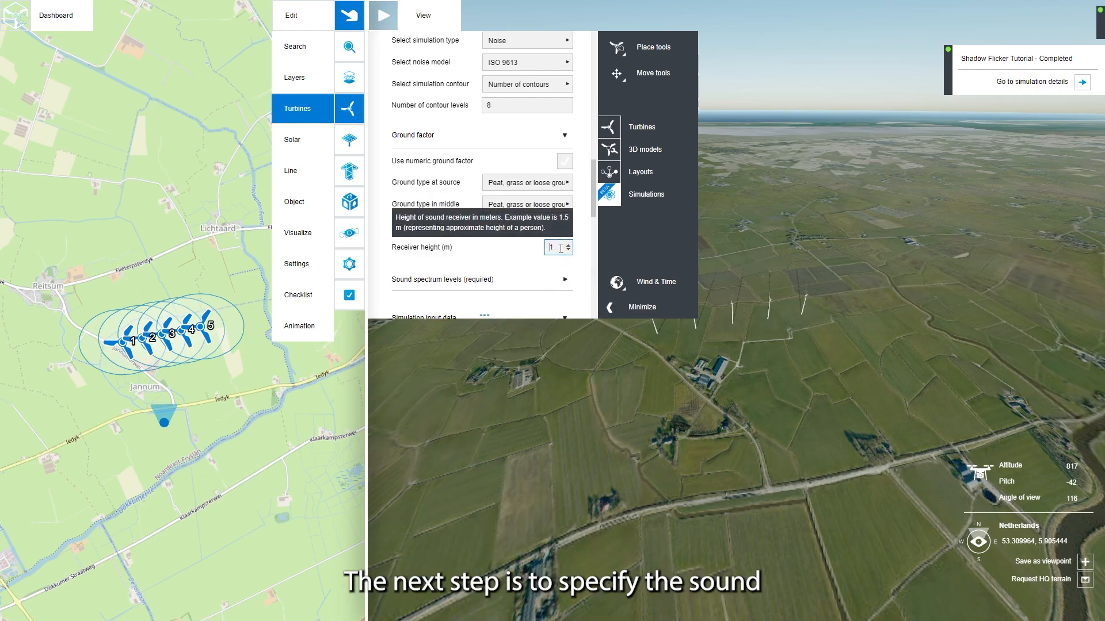
type(",8")
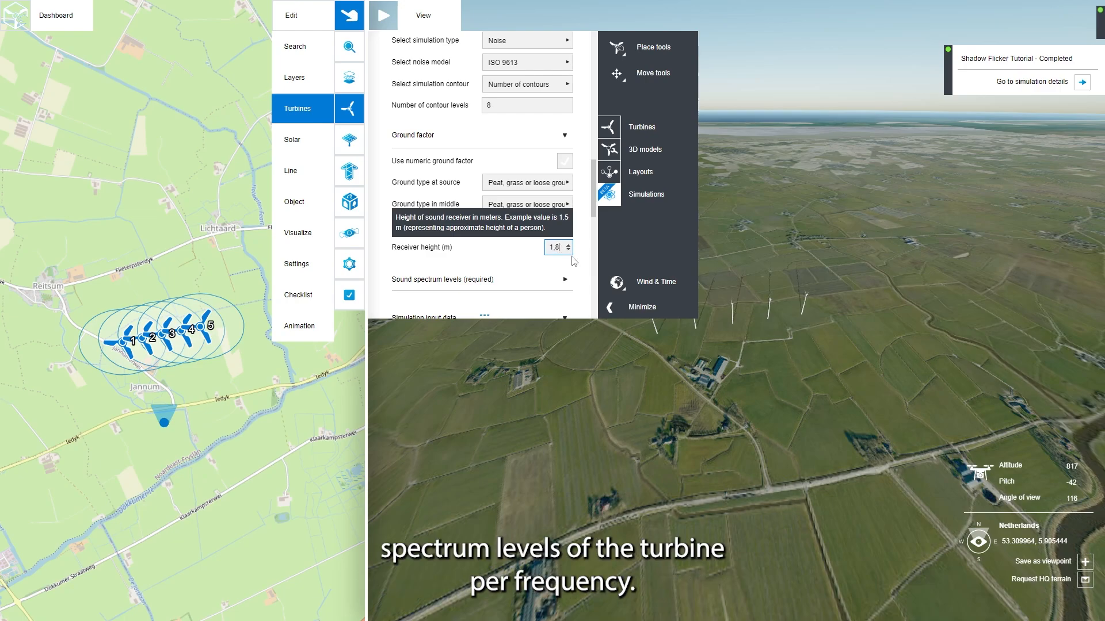
left_click(580, 262)
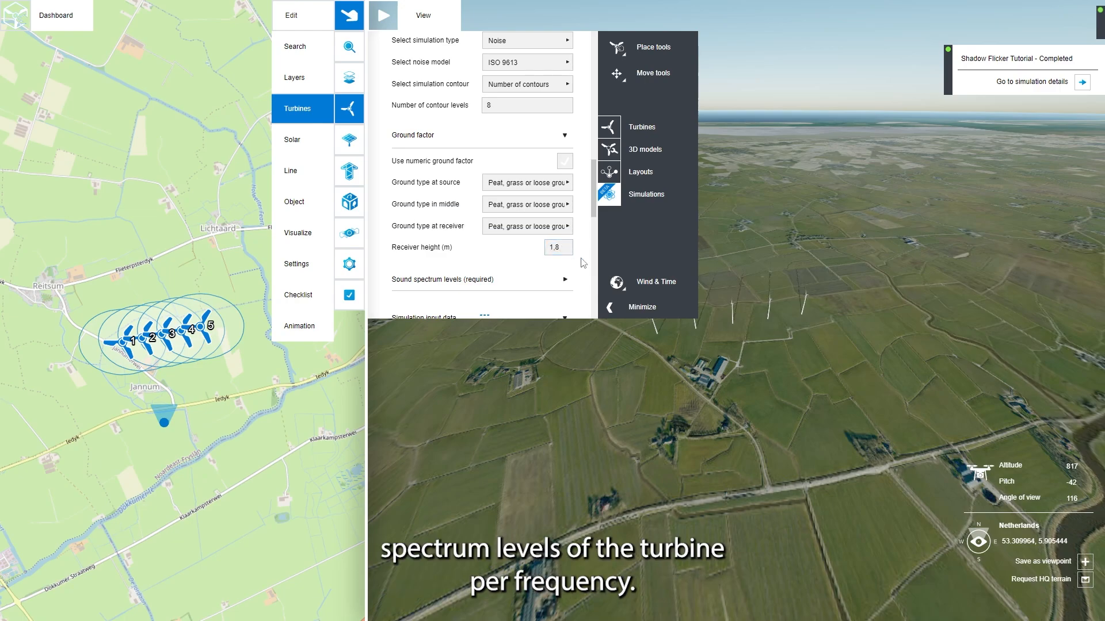
left_click(568, 286)
scroll(596, 212, "down", 5)
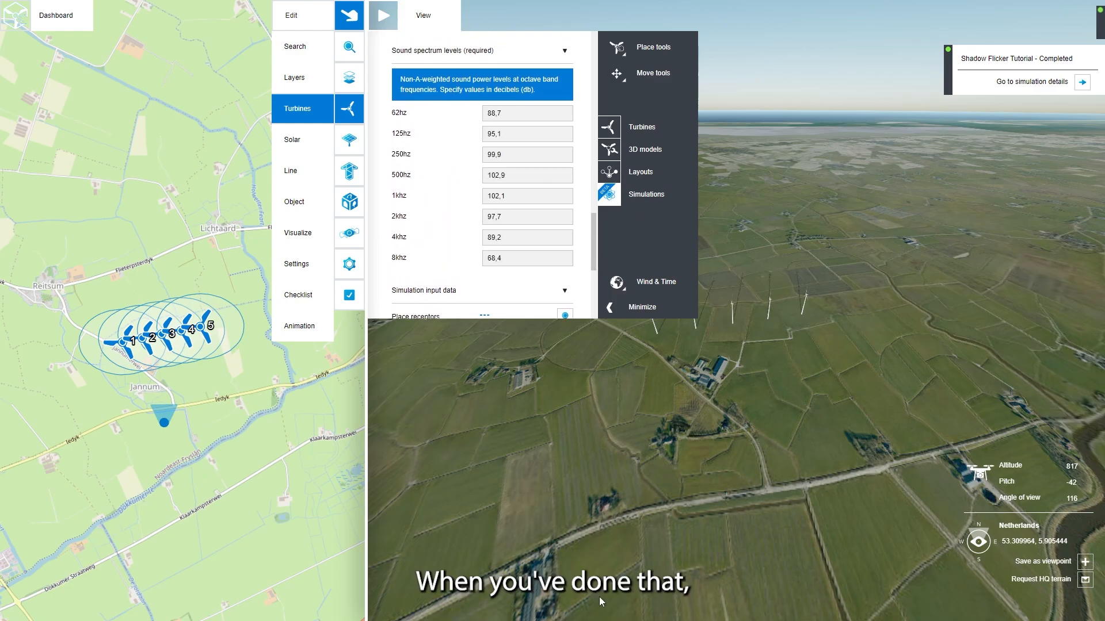
Step: Place four receptors on the map: near Reitsum, northwest of Jannum, southeast of the turbines and at Lichtaard
scroll(580, 233, "down", 2)
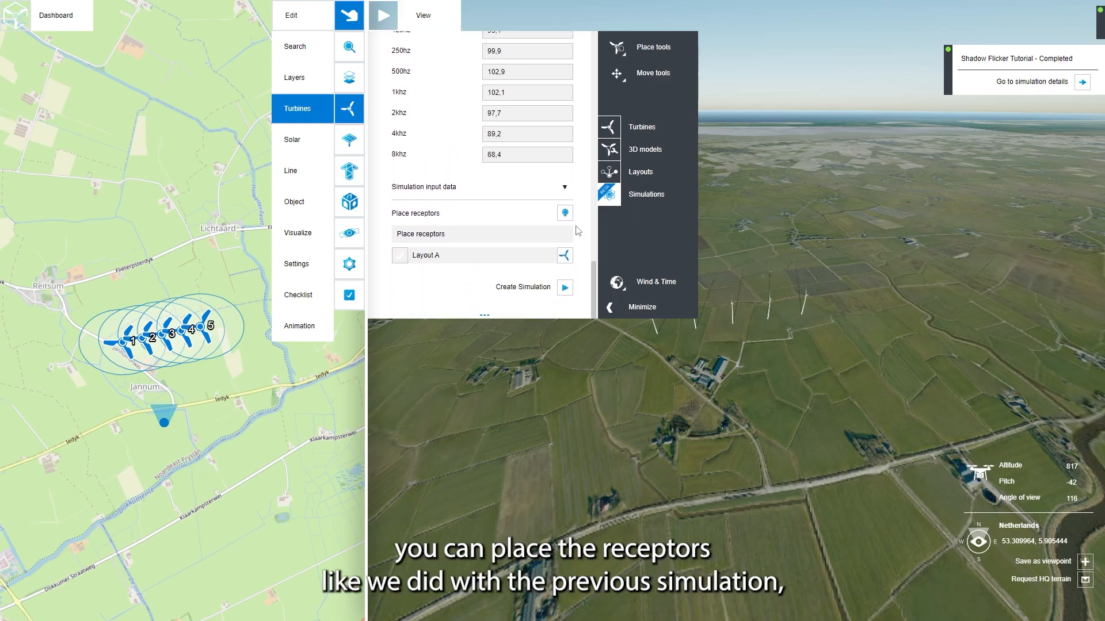
left_click(66, 311)
left_click(75, 370)
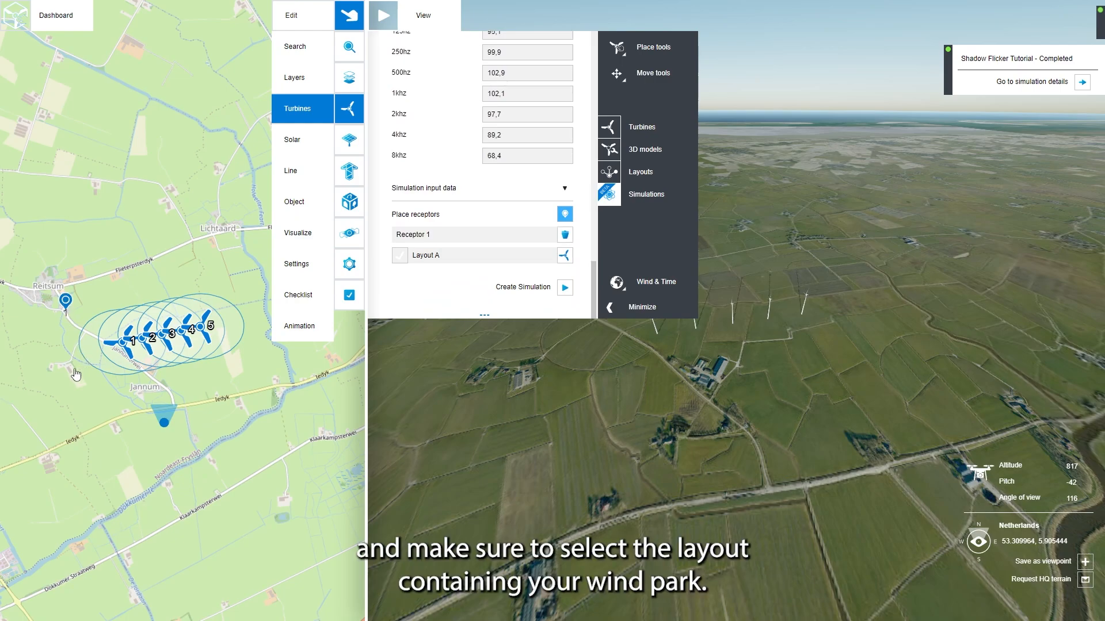
left_click(236, 404)
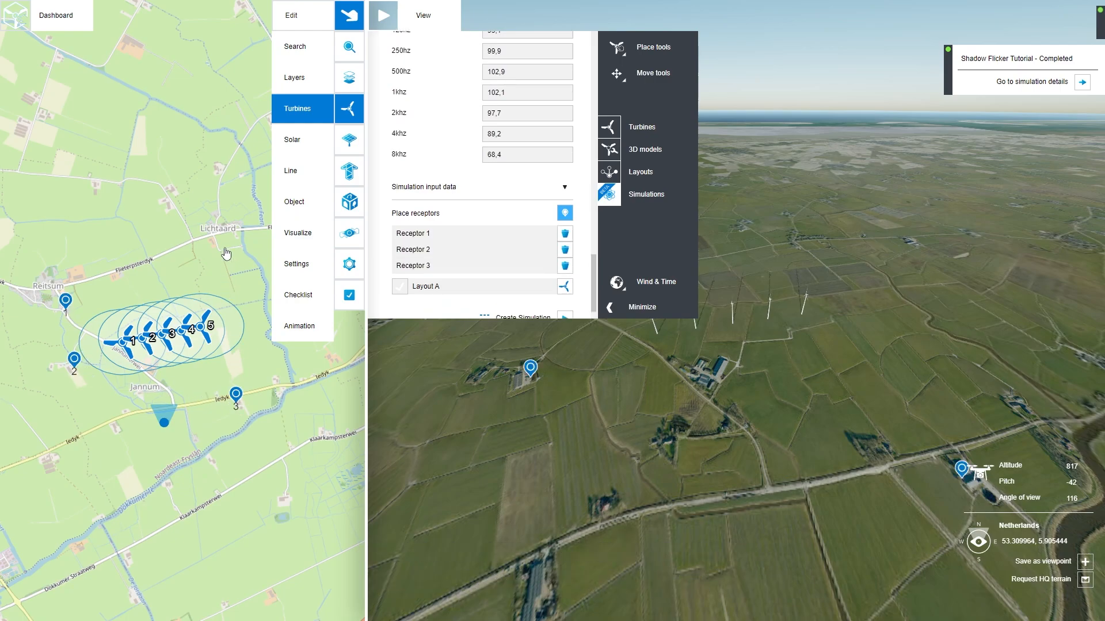
left_click(228, 225)
Step: Select Layout A as the simulation input and create the noise simulation
scroll(432, 236, "down", 1)
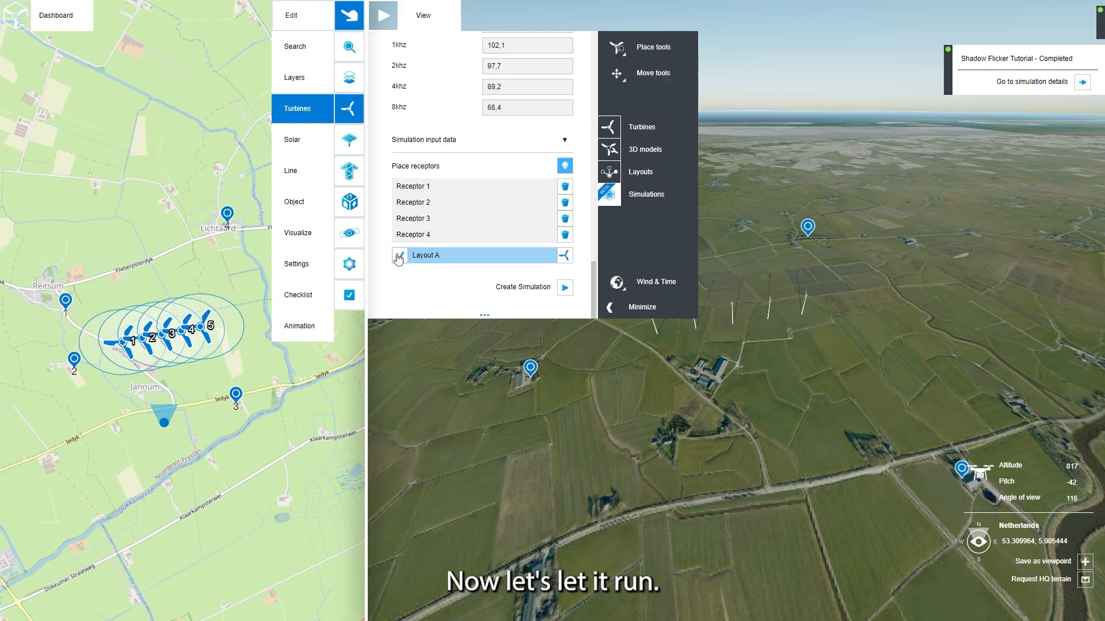
left_click(431, 255)
left_click(564, 288)
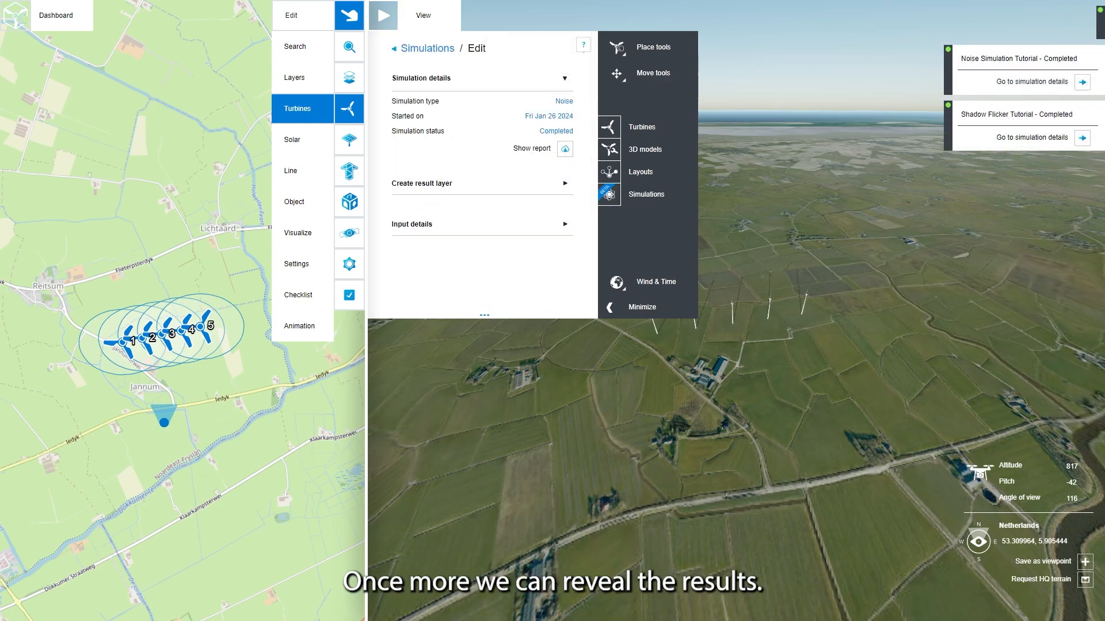
Step: Open the report of the completed Noise Simulation Tutorial and review its contour maps and receptor table
left_click(564, 149)
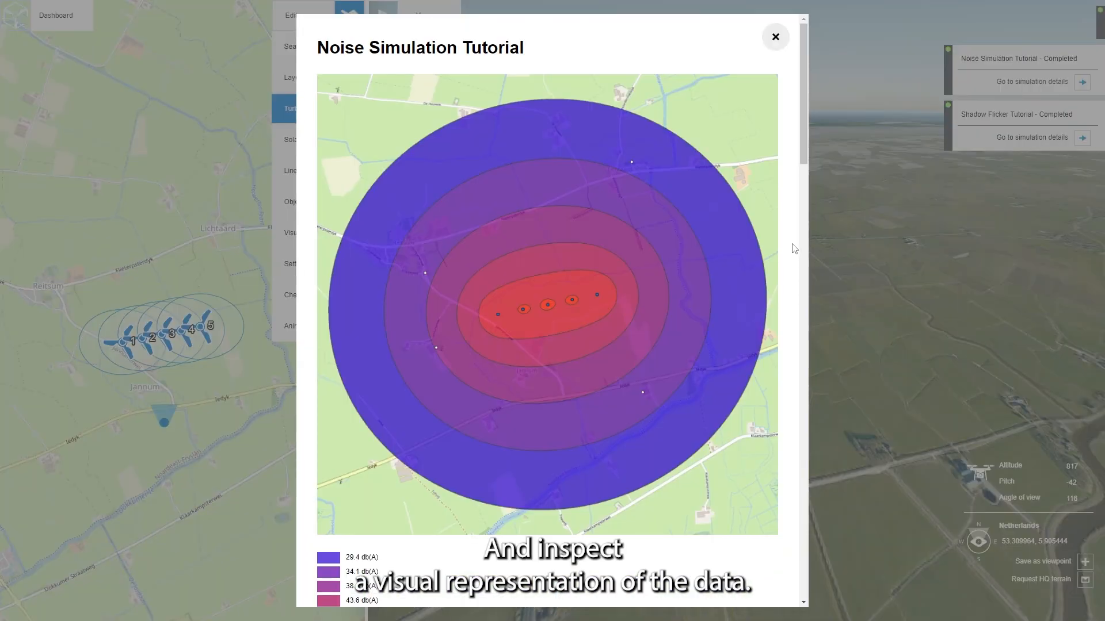
left_click_drag(803, 147, 788, 507)
scroll(771, 488, "down", 5)
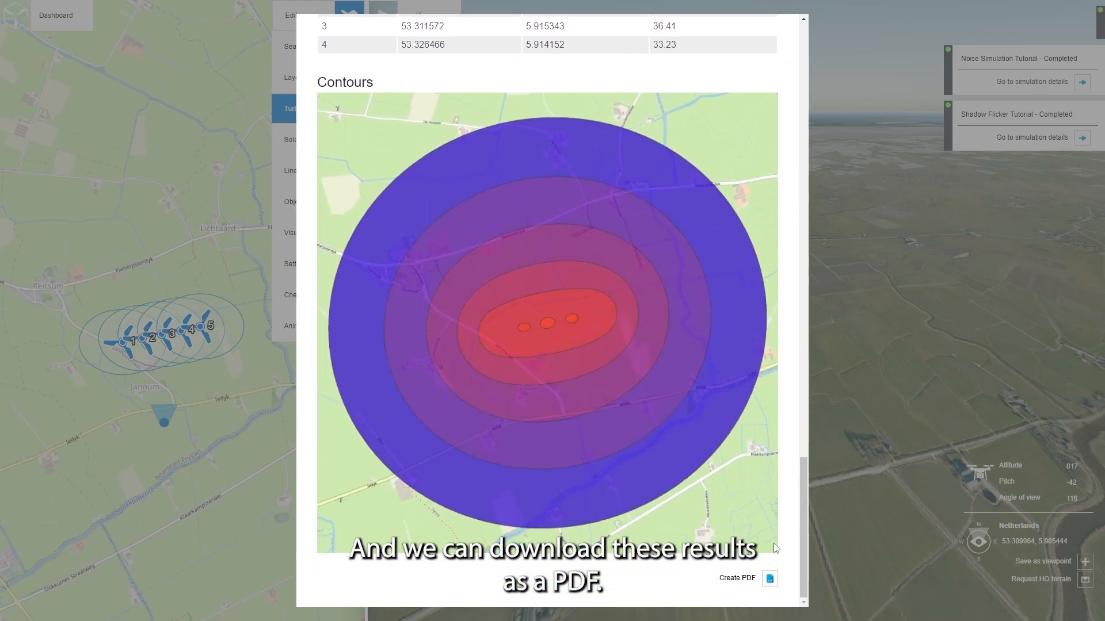
Step: Create a PDF of the noise simulation report and close the report
left_click(769, 580)
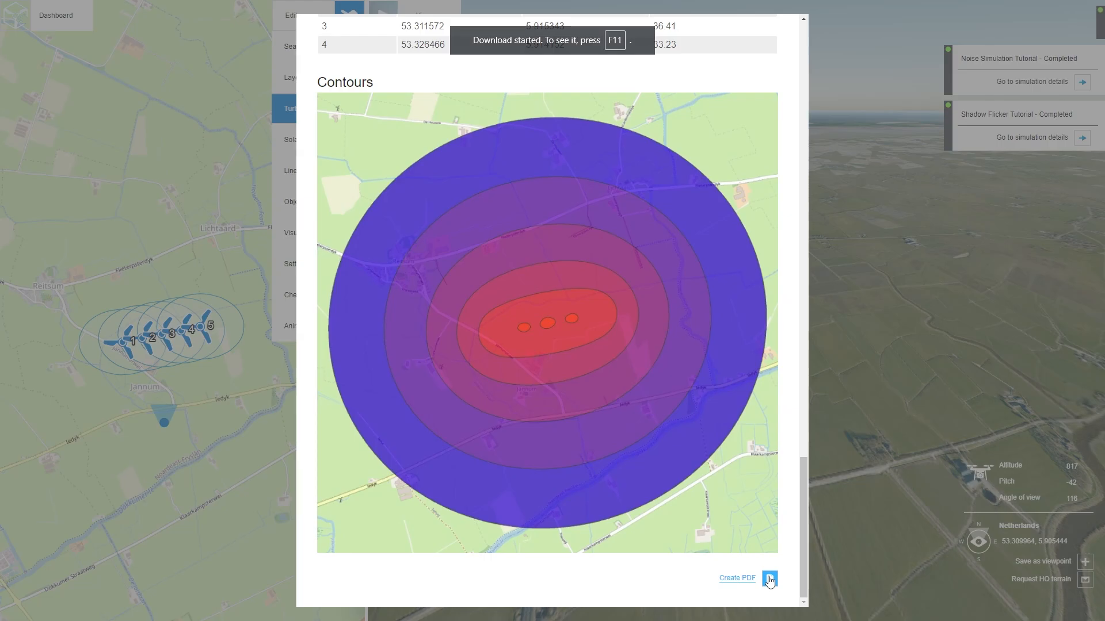
scroll(747, 322, "up", 20)
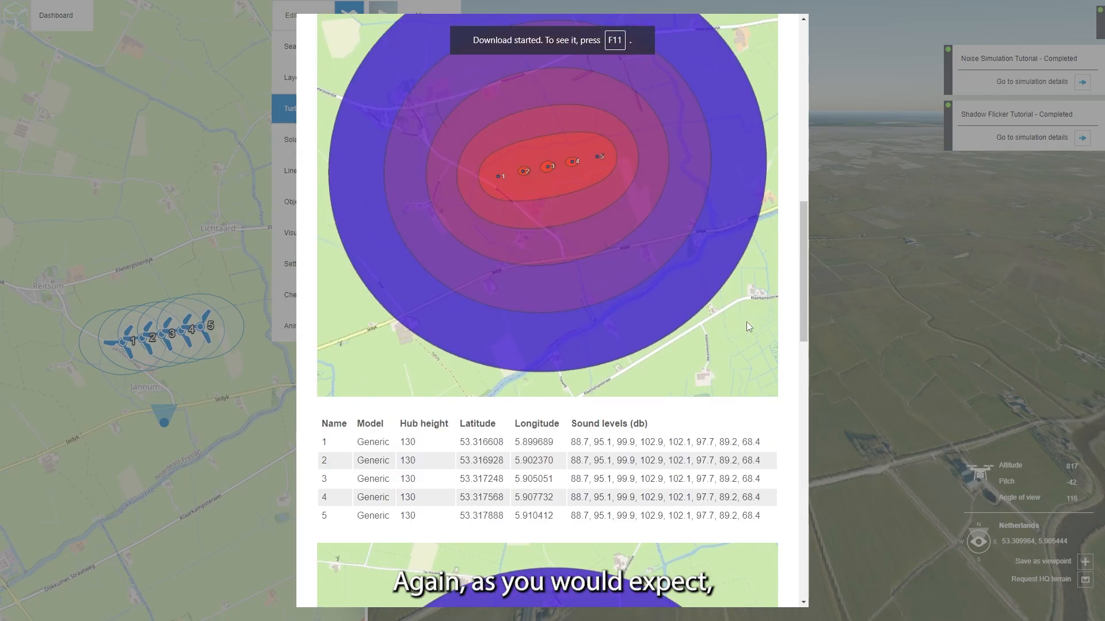
scroll(747, 322, "up", 3)
left_click(774, 34)
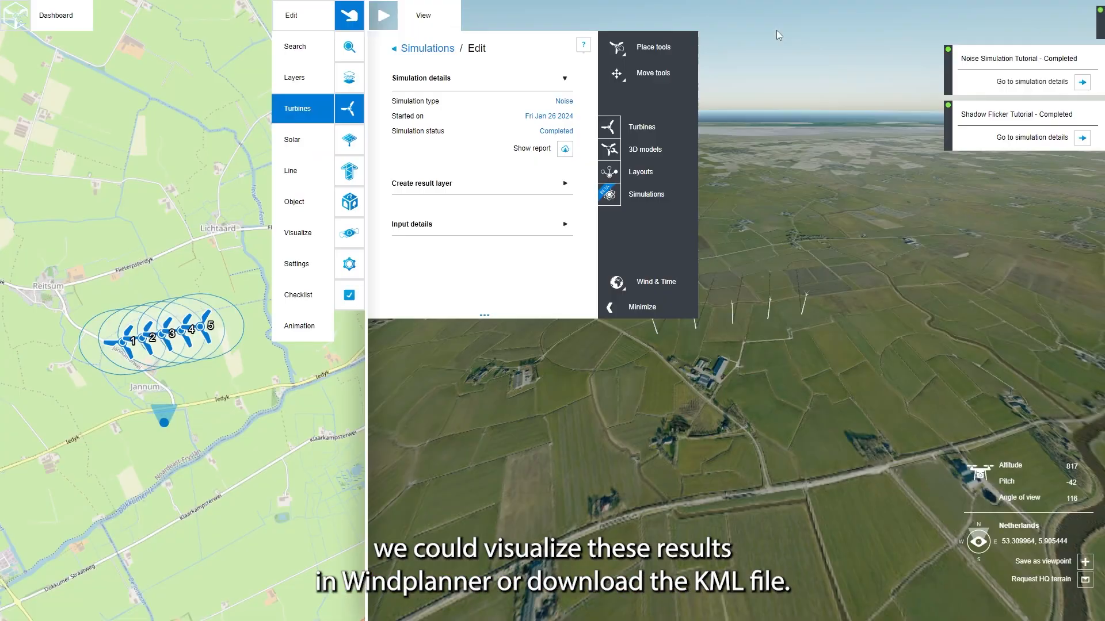
Step: Visualize the noise simulation results on the map and download the result KML file
left_click(538, 191)
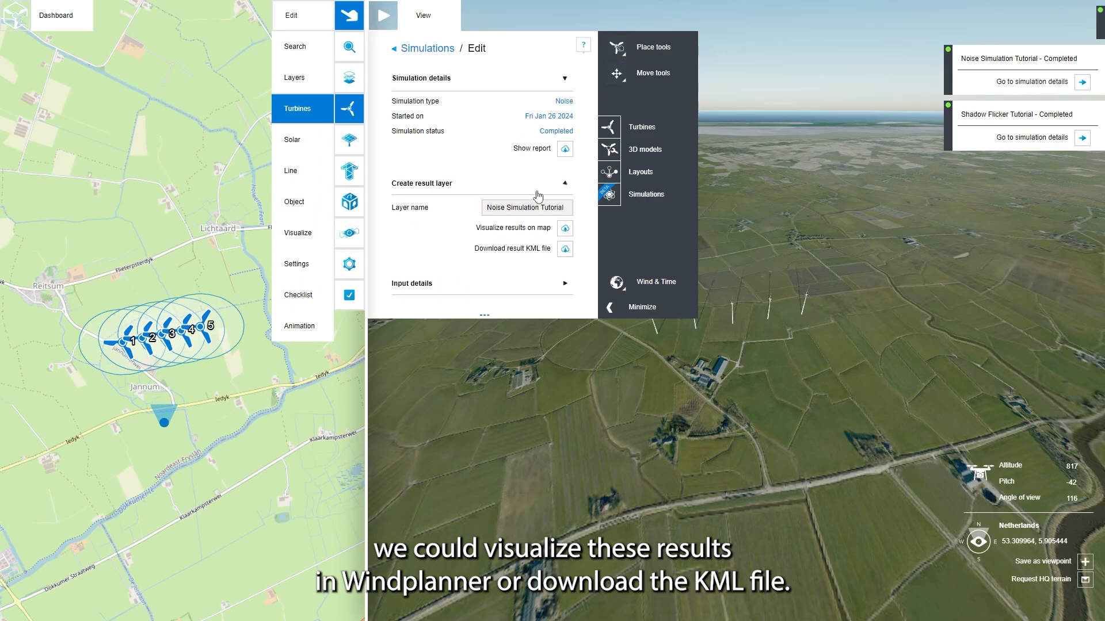
left_click(565, 230)
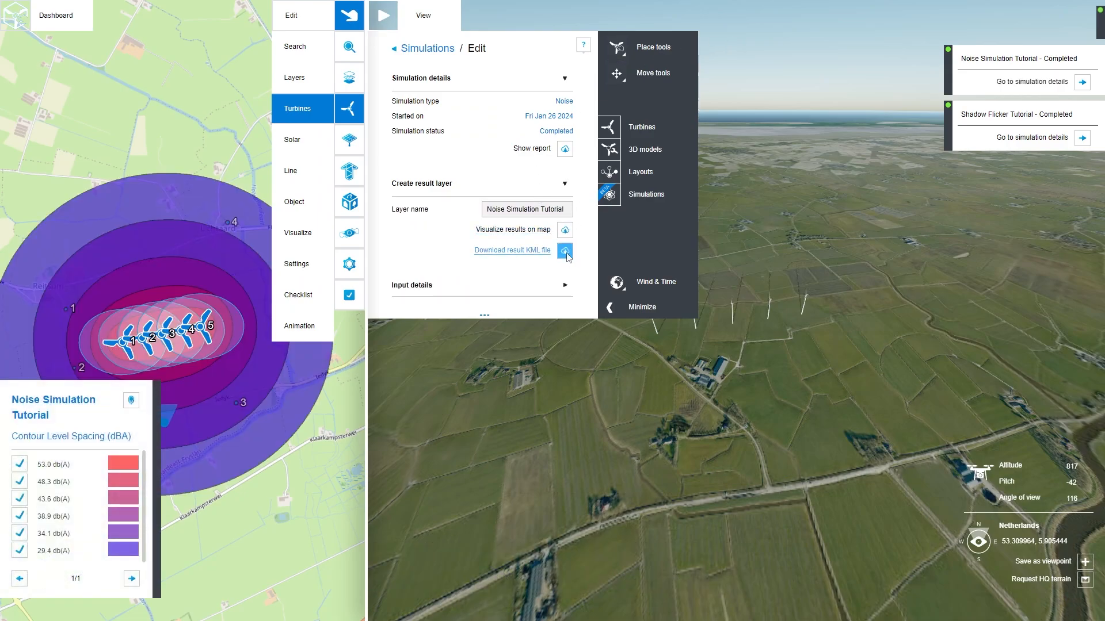
left_click(565, 251)
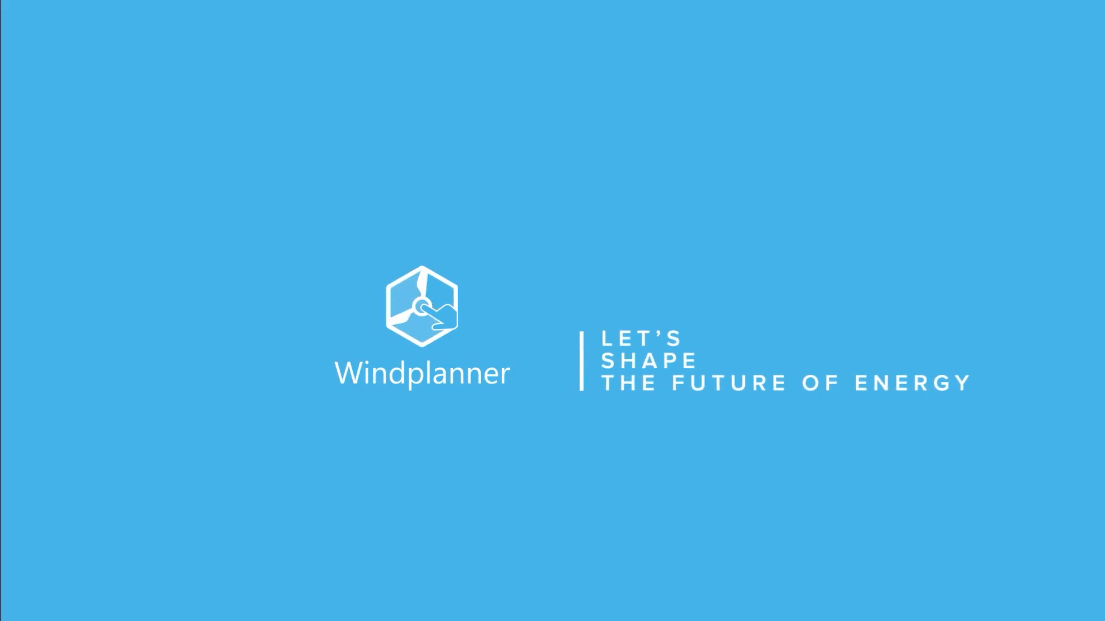